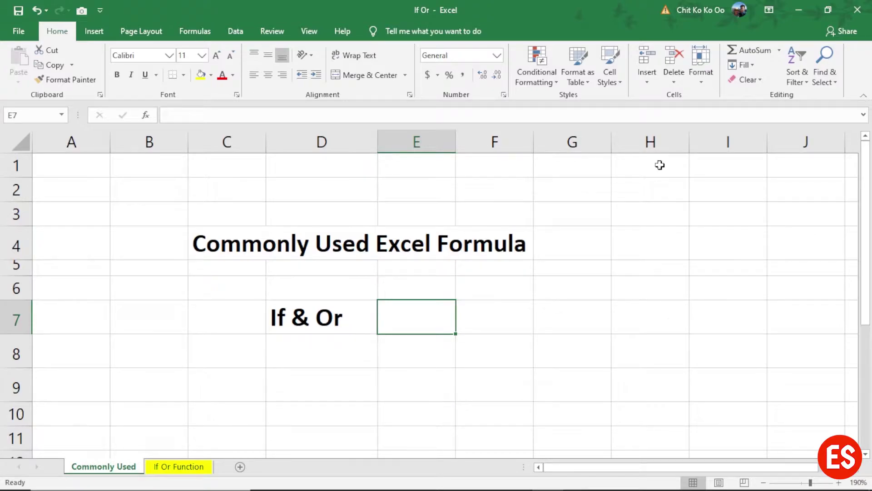
{"action": "left_click", "coordinate": [189, 467]}
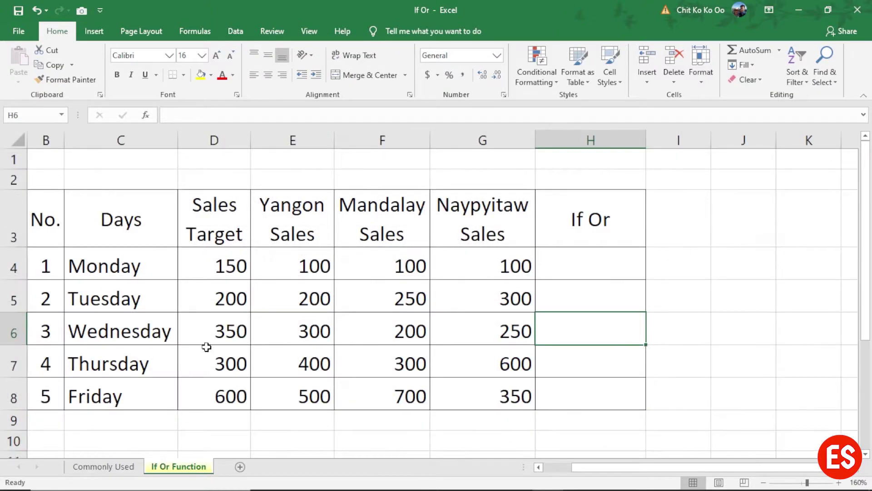
{"action": "key", "text": "Up"}
{"action": "left_click_drag", "start_coordinate": [229, 219], "coordinate": [208, 387]}
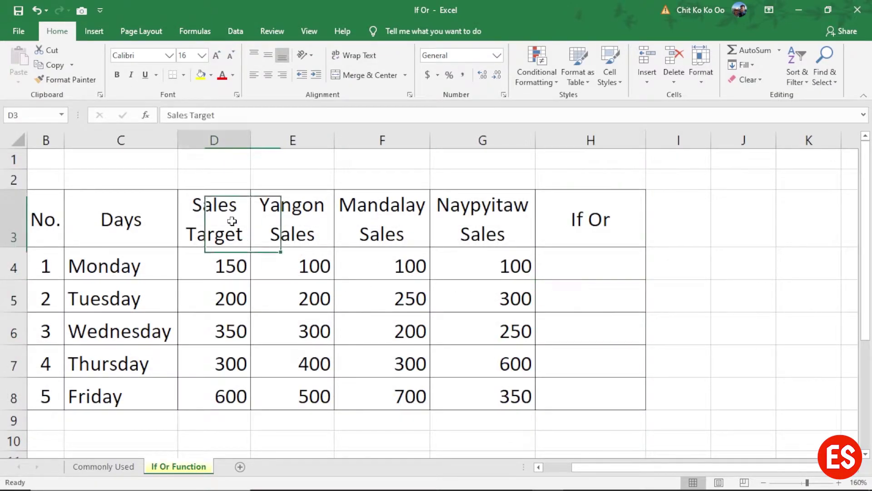
{"action": "left_click_drag", "start_coordinate": [298, 219], "coordinate": [298, 391]}
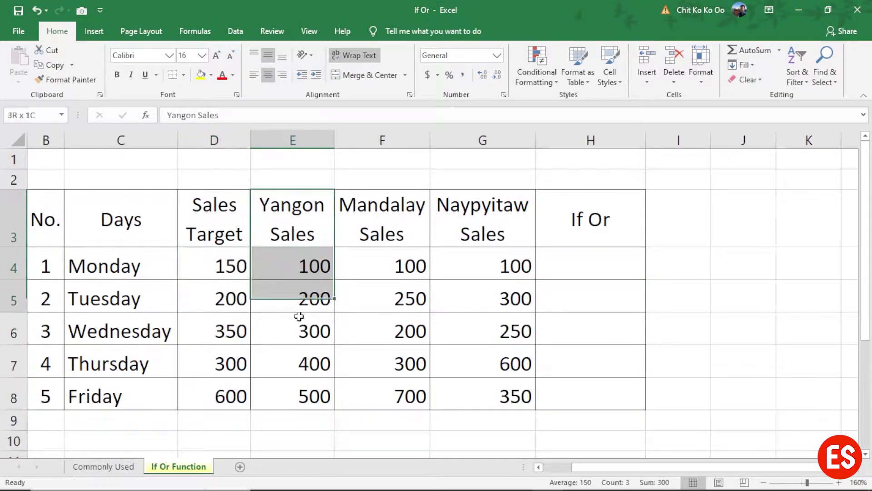
{"action": "left_click_drag", "start_coordinate": [382, 218], "coordinate": [390, 391]}
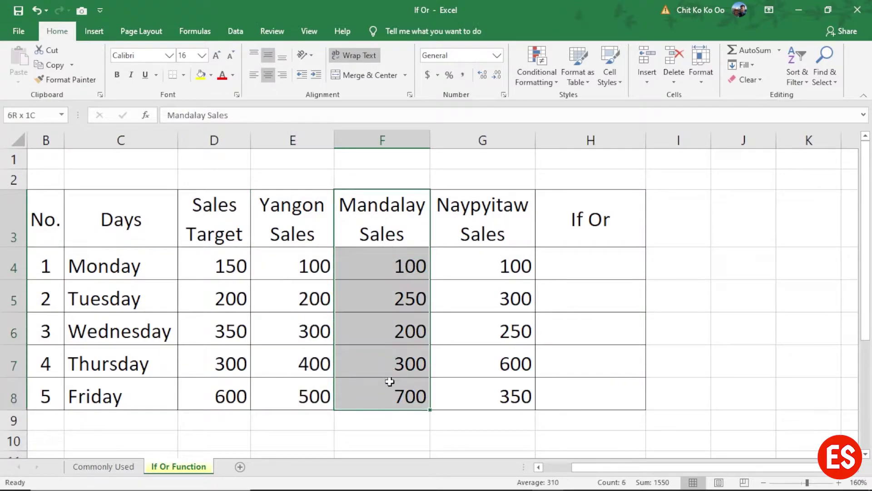
{"action": "left_click_drag", "start_coordinate": [483, 218], "coordinate": [484, 393]}
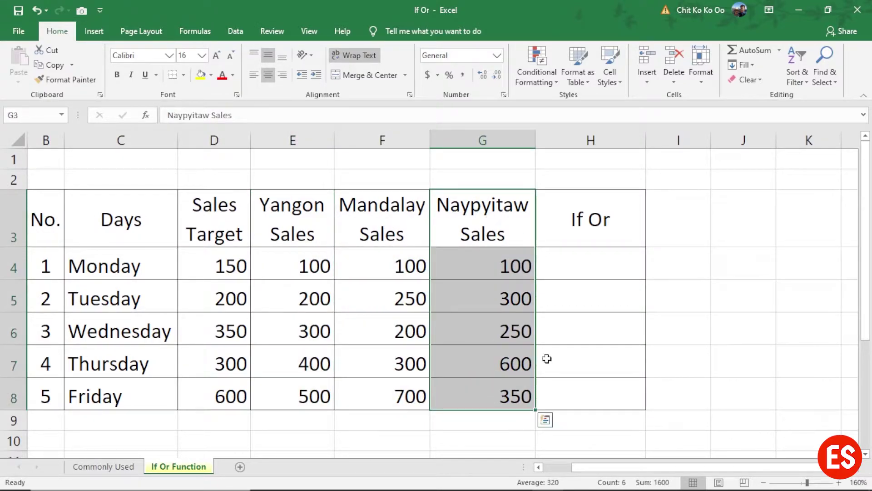
{"action": "left_click", "coordinate": [588, 261]}
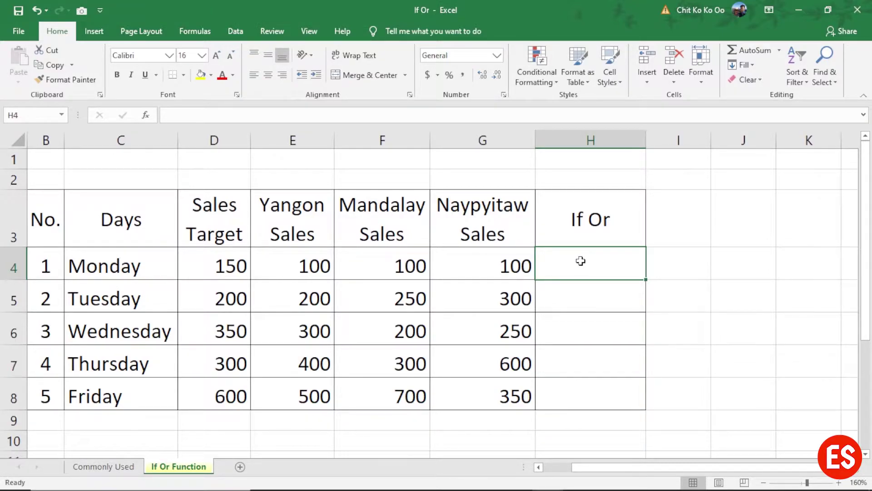
{"action": "left_click", "coordinate": [219, 259]}
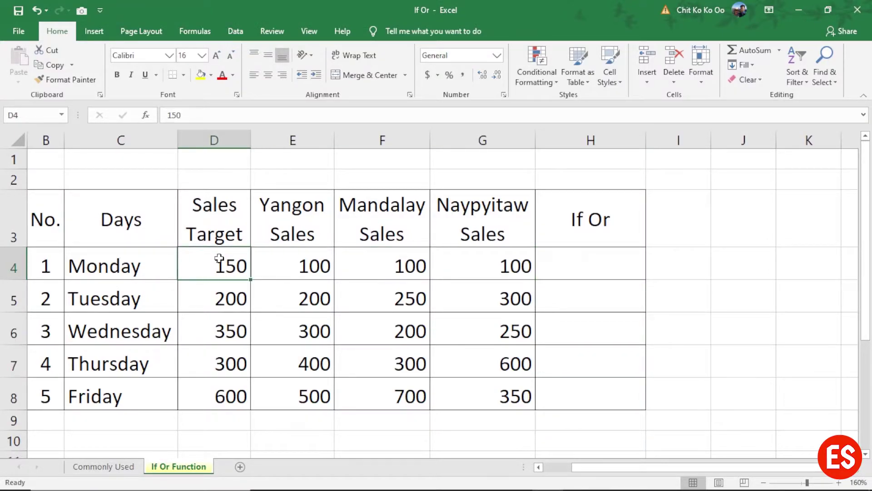
{"action": "left_click", "coordinate": [312, 265]}
{"action": "left_click", "coordinate": [375, 267]}
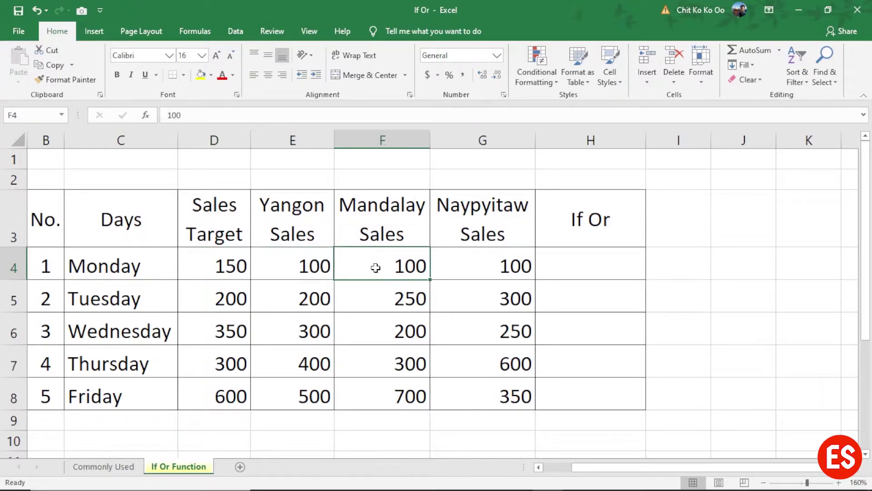
{"action": "left_click", "coordinate": [479, 267]}
{"action": "left_click", "coordinate": [400, 267]}
{"action": "left_click", "coordinate": [295, 261]}
{"action": "left_click", "coordinate": [222, 267]}
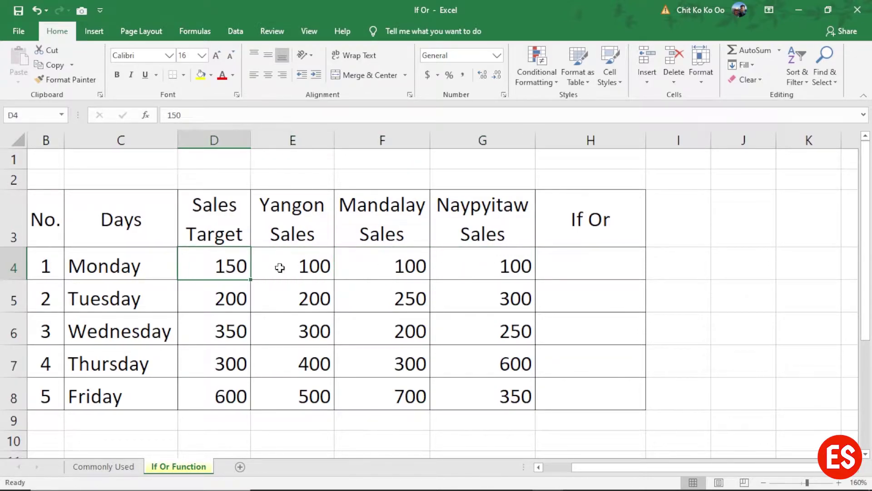
{"action": "left_click", "coordinate": [623, 265]}
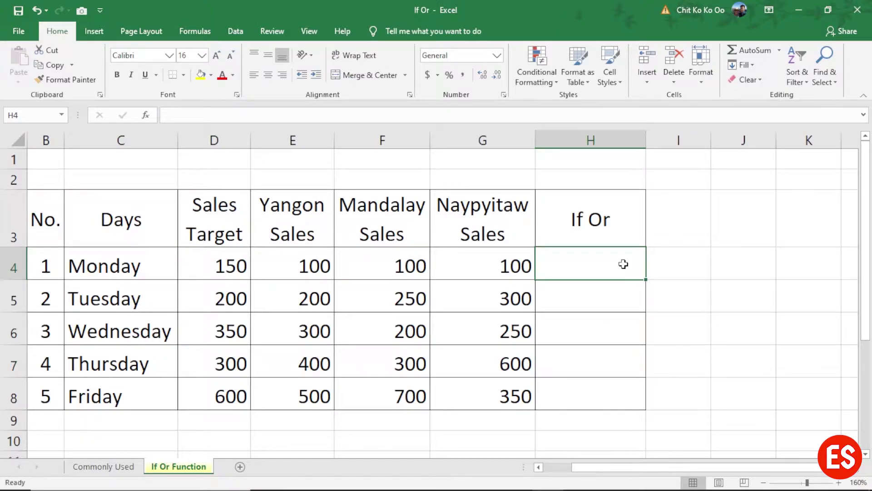
{"action": "left_click", "coordinate": [254, 268]}
{"action": "left_click", "coordinate": [400, 268]}
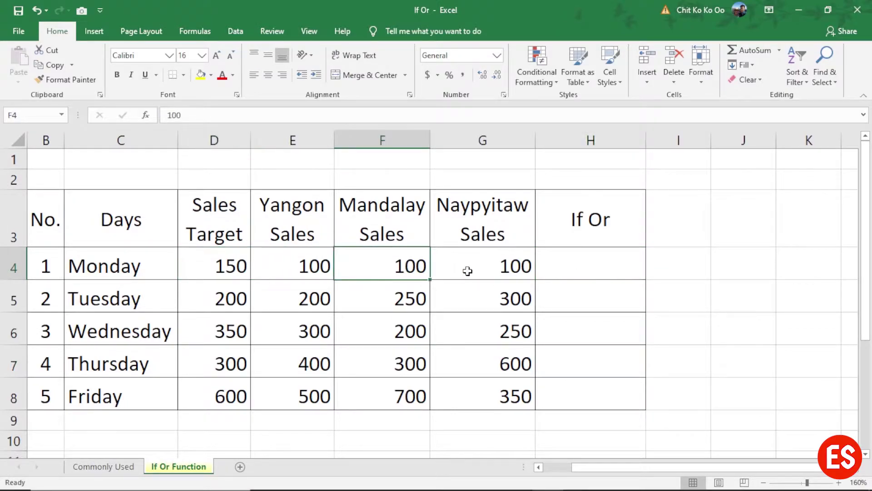
{"action": "left_click", "coordinate": [482, 268]}
{"action": "left_click", "coordinate": [570, 267]}
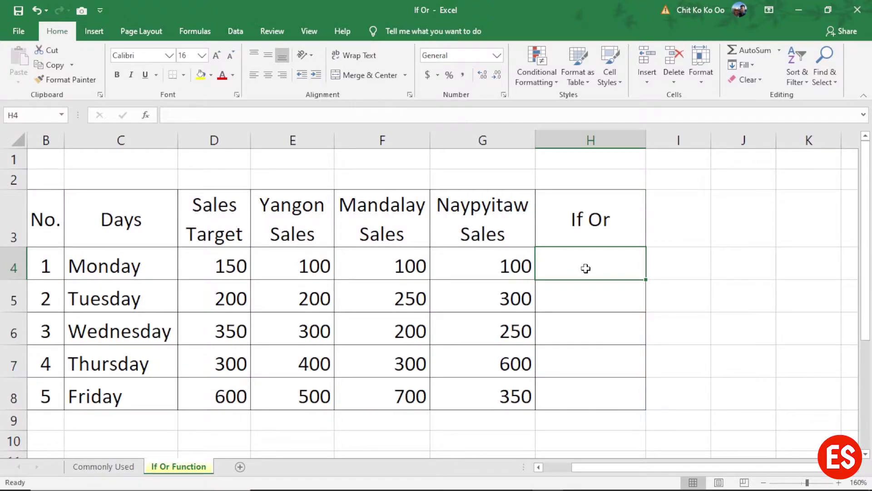
Start H4 with =IF(OR( and the first condition E4>D4.
{"action": "type", "text": "=if"}
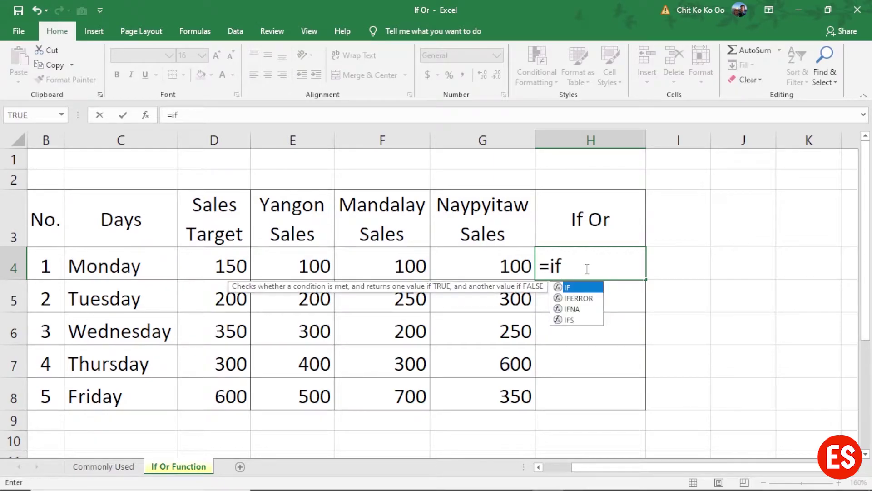
{"action": "key", "text": "Tab"}
{"action": "type", "text": "or"}
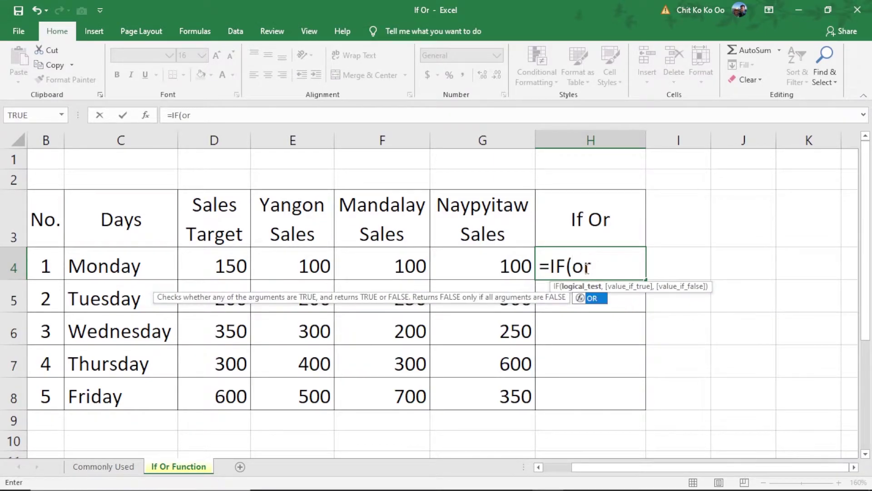
{"action": "key", "text": "Tab"}
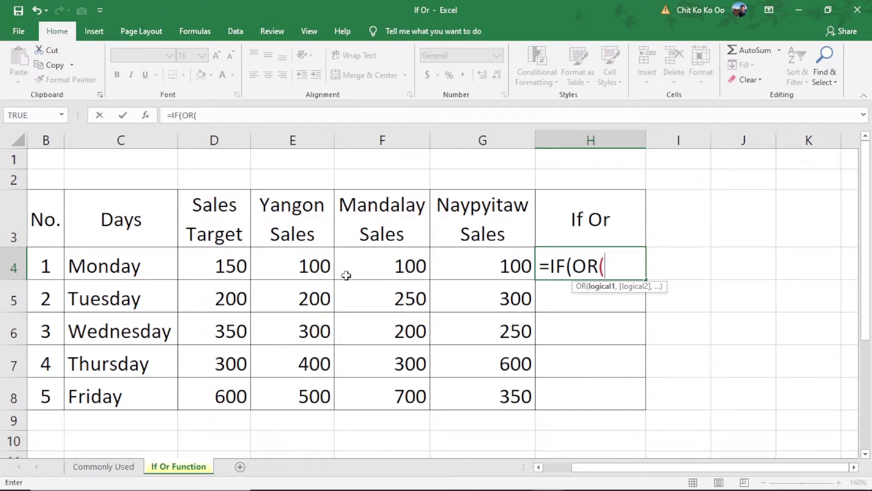
{"action": "left_click", "coordinate": [296, 266]}
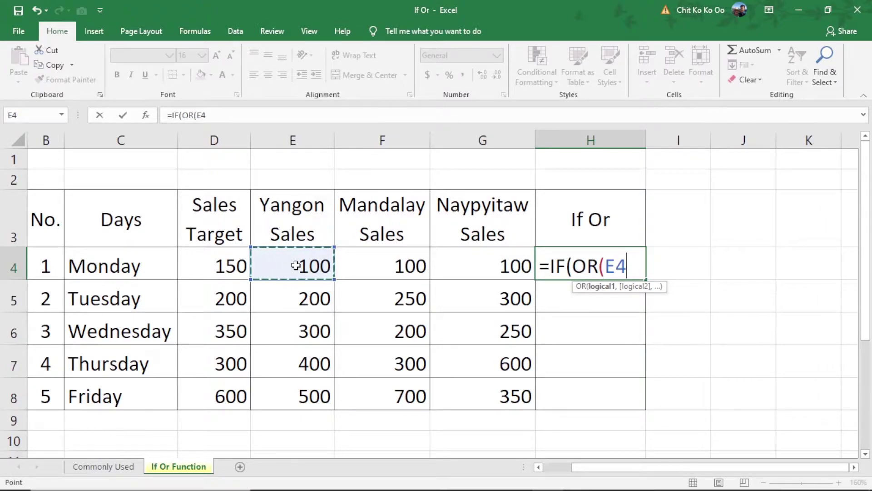
{"action": "type", "text": ">"}
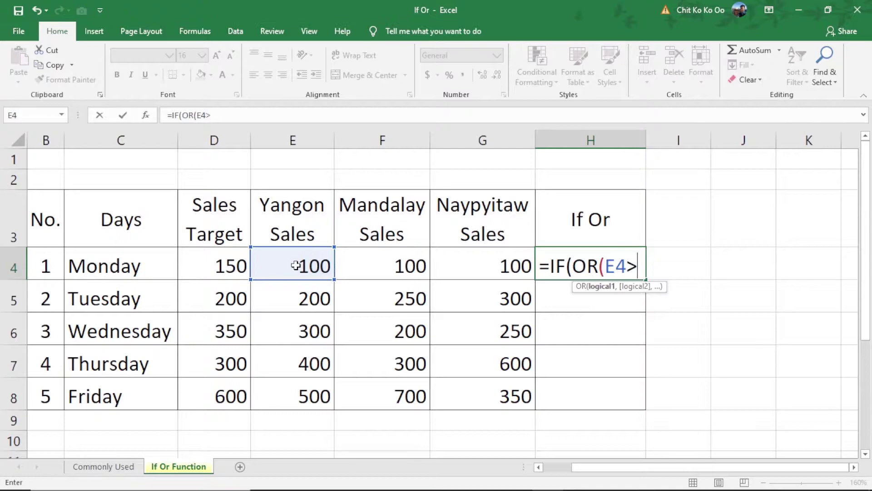
{"action": "left_click", "coordinate": [213, 270]}
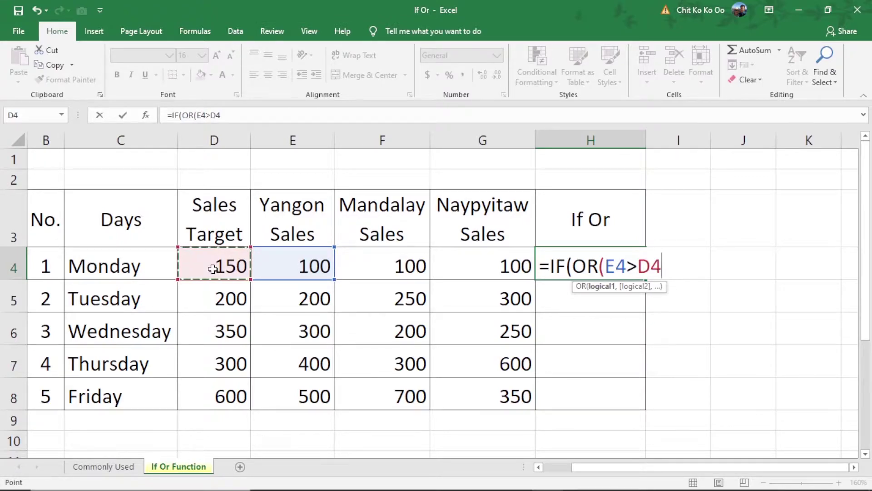
{"action": "type", "text": ","}
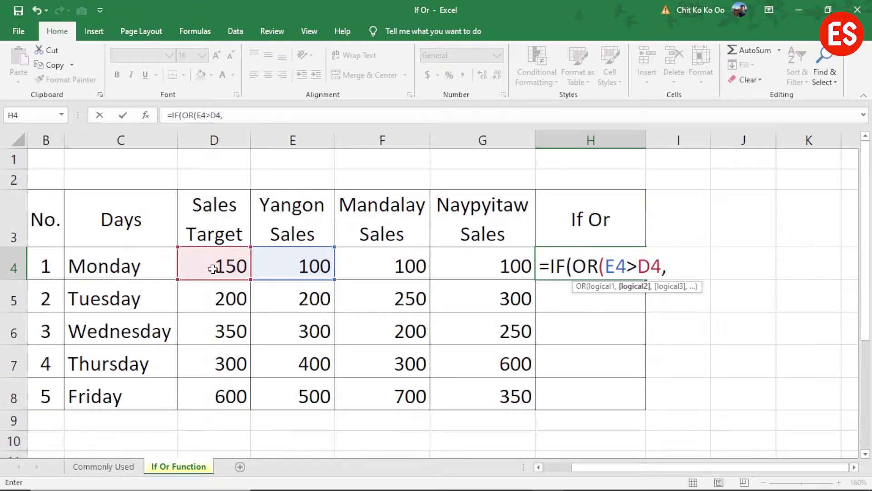
Add conditions F4>D4 and G4>D4, close the OR and add a comma.
{"action": "left_click", "coordinate": [377, 268]}
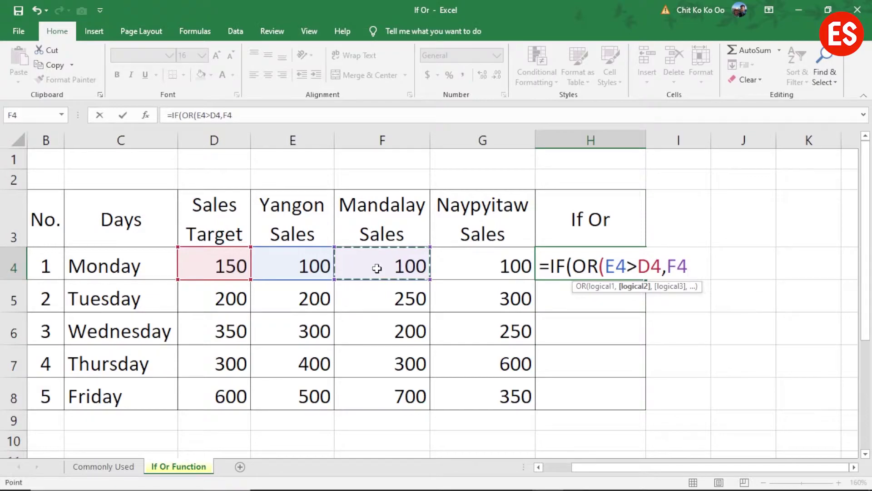
{"action": "type", "text": ">"}
{"action": "left_click", "coordinate": [224, 259]}
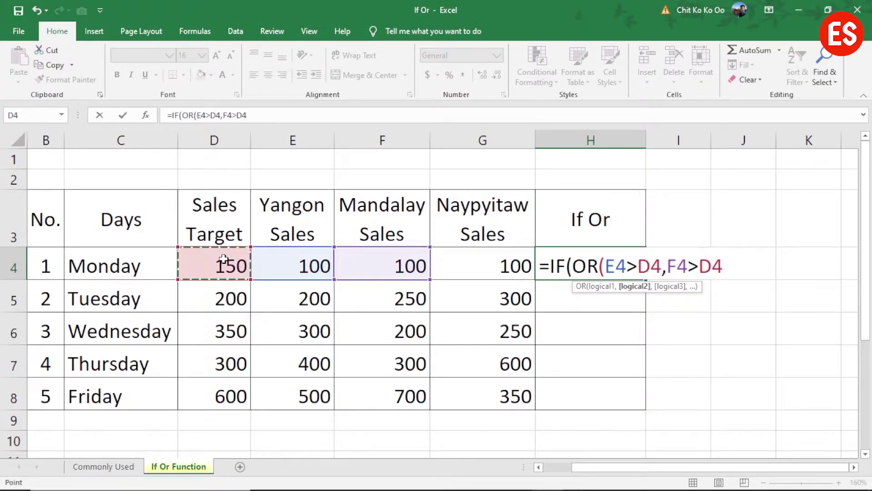
{"action": "type", "text": ","}
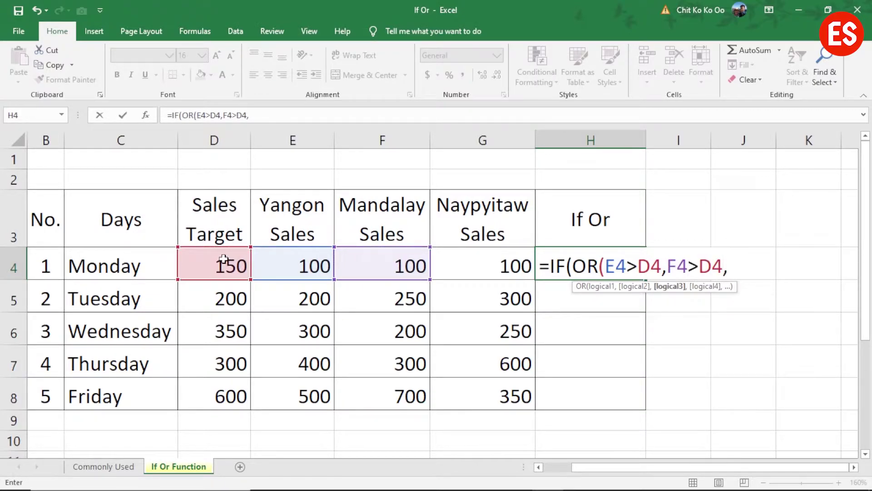
{"action": "left_click", "coordinate": [484, 268]}
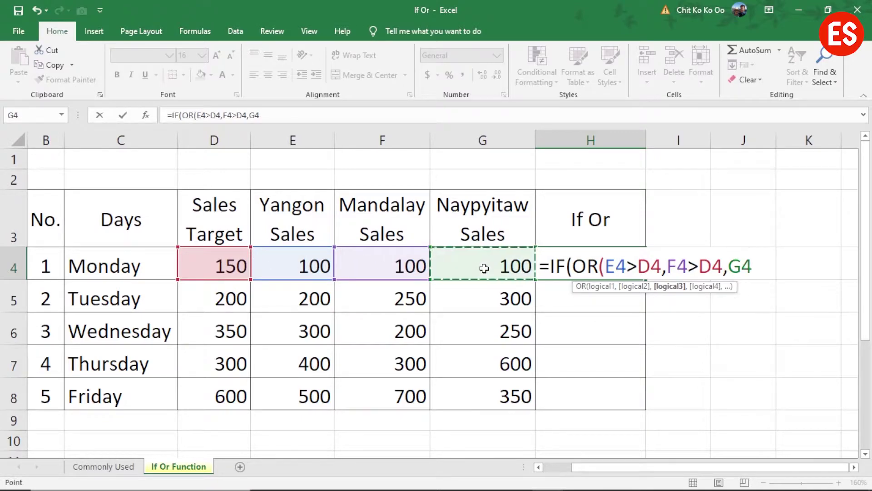
{"action": "type", "text": ">"}
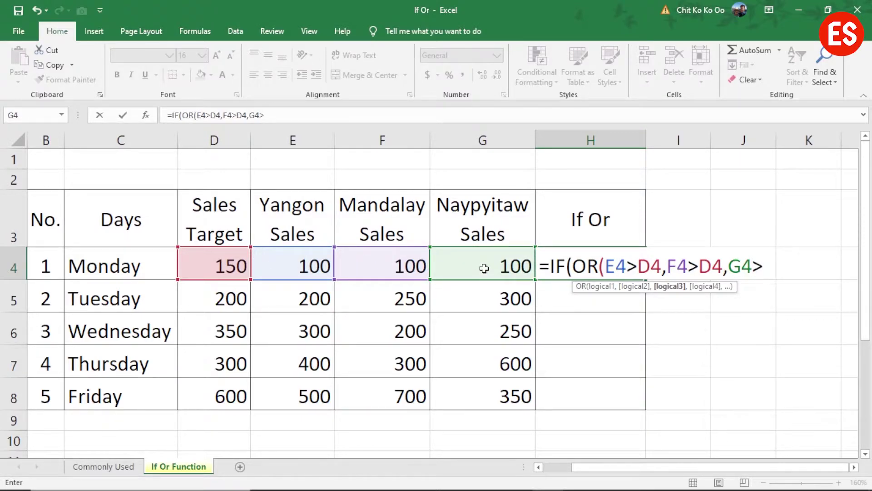
{"action": "left_click", "coordinate": [198, 273]}
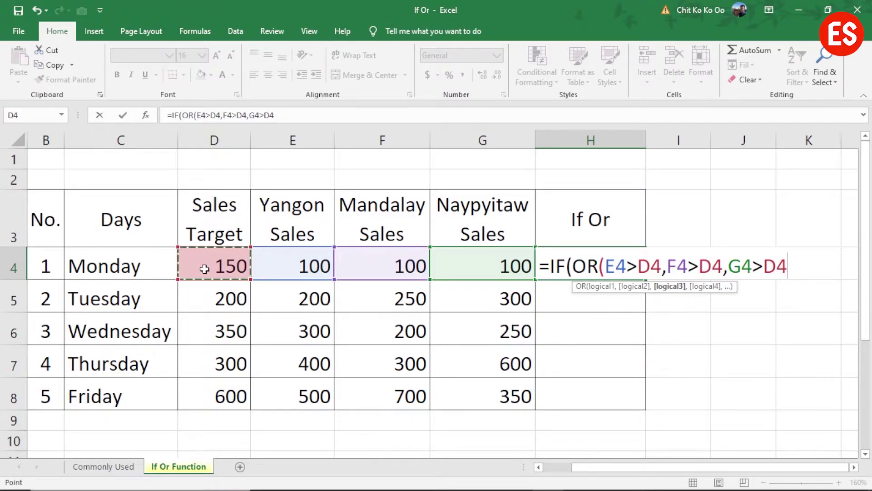
{"action": "type", "text": ")"}
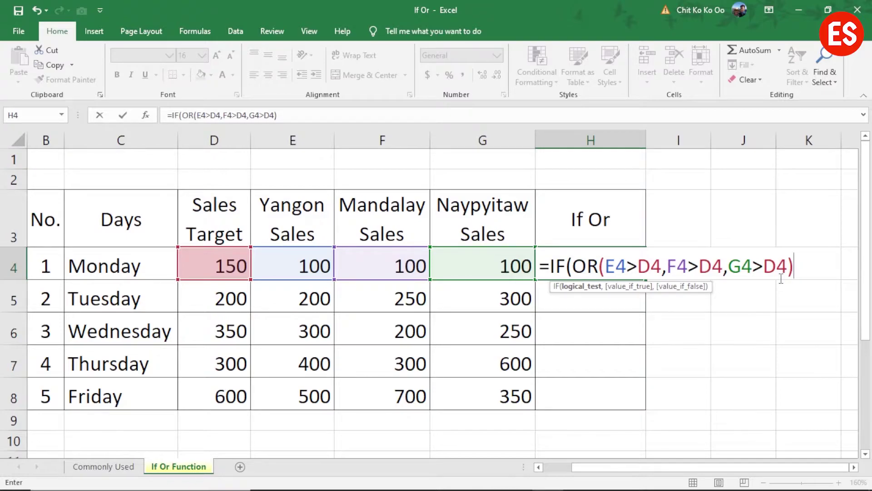
{"action": "type", "text": ","}
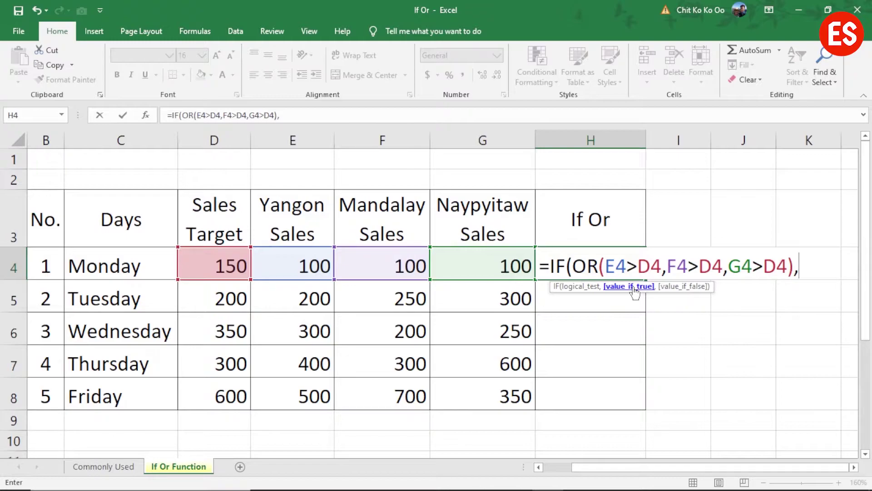
Type the IF results "Yes Target","No Target" and close the H4 formula.
{"action": "type", "text": "\""}
{"action": "type", "text": "Yes"}
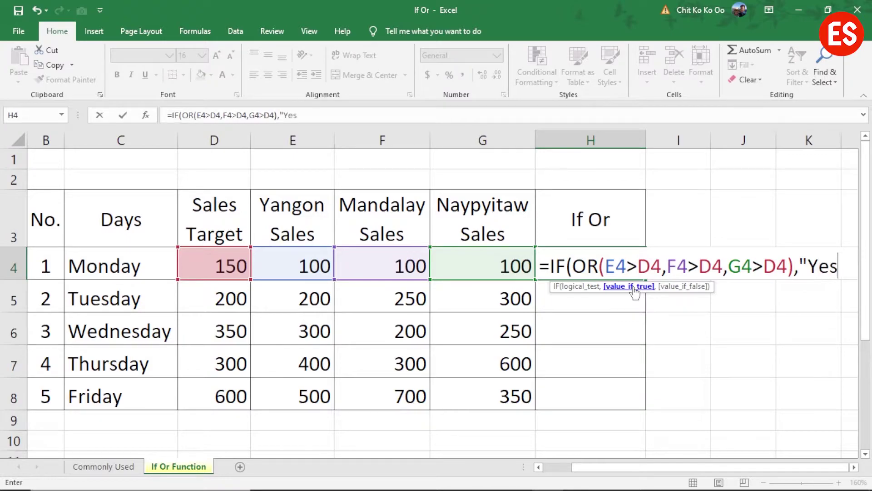
{"action": "type", "text": " Targ"}
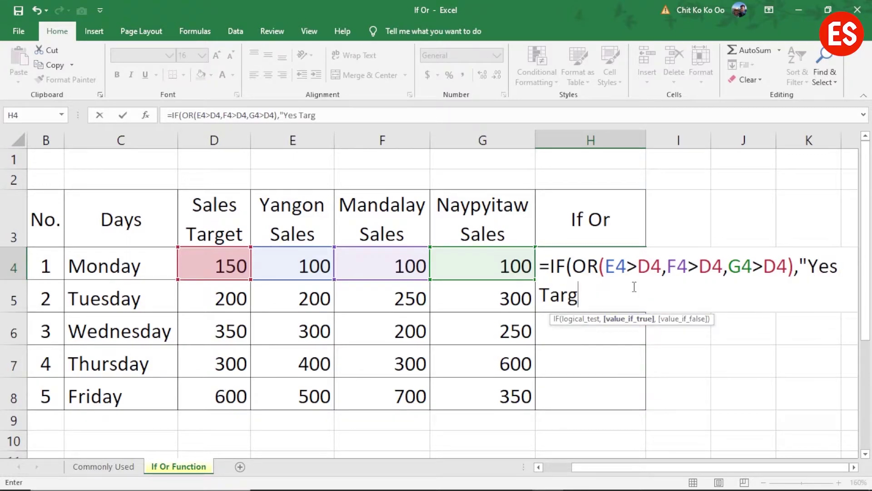
{"action": "type", "text": "et\""}
{"action": "type", "text": ",\""}
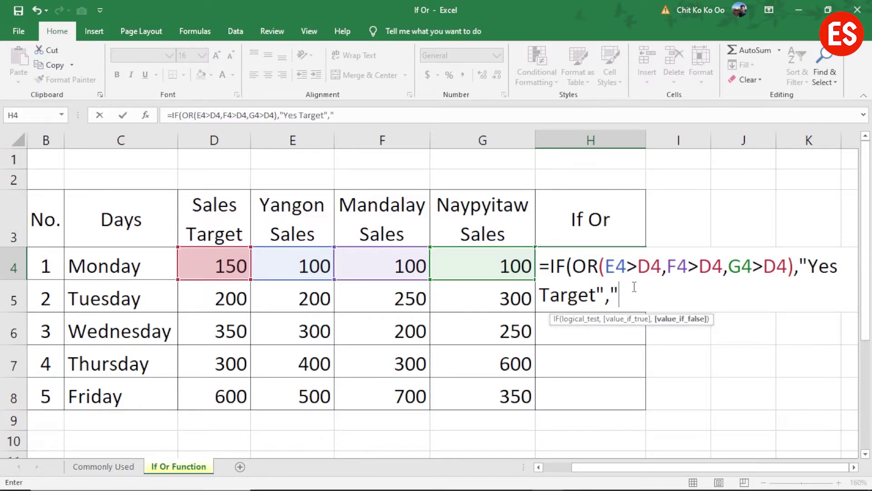
{"action": "type", "text": "No"}
{"action": "type", "text": " Target"}
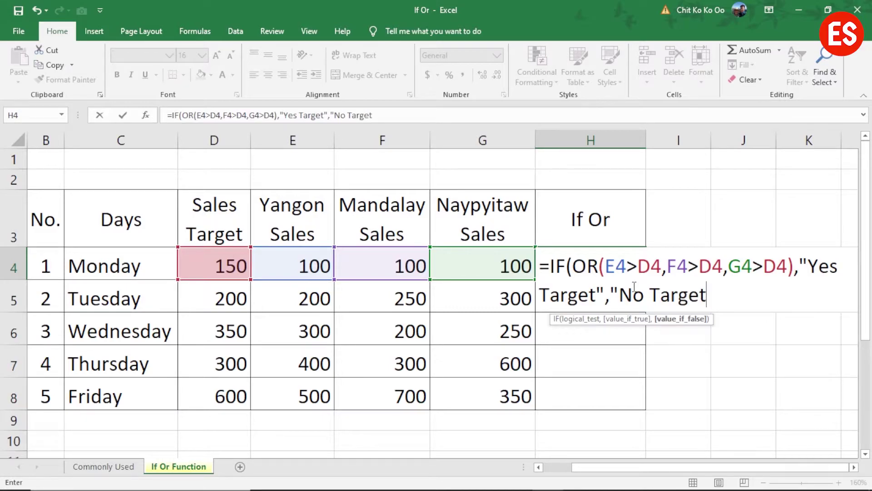
{"action": "type", "text": "\")"}
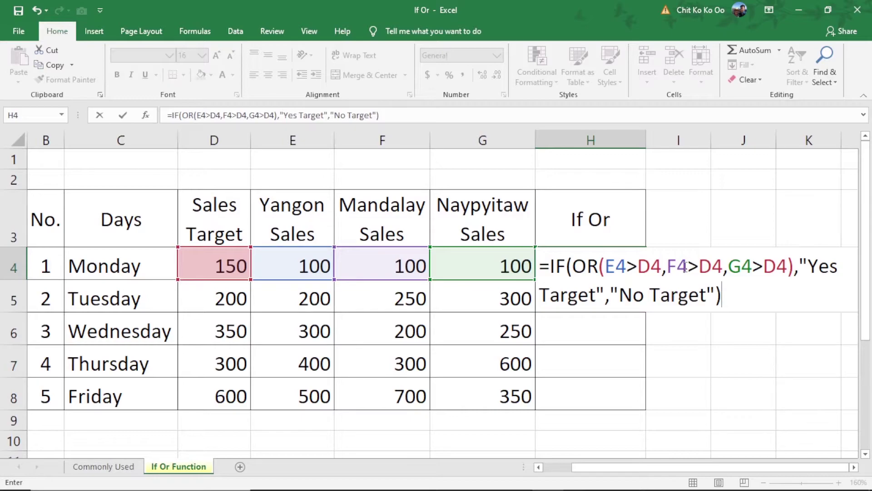
Enter the H4 formula and fill it down to H8.
{"action": "key", "text": "Return"}
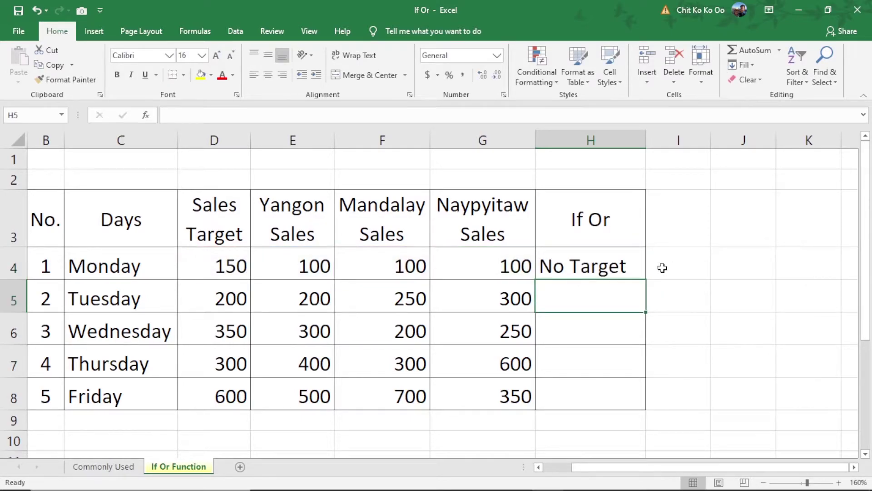
{"action": "left_click", "coordinate": [589, 264]}
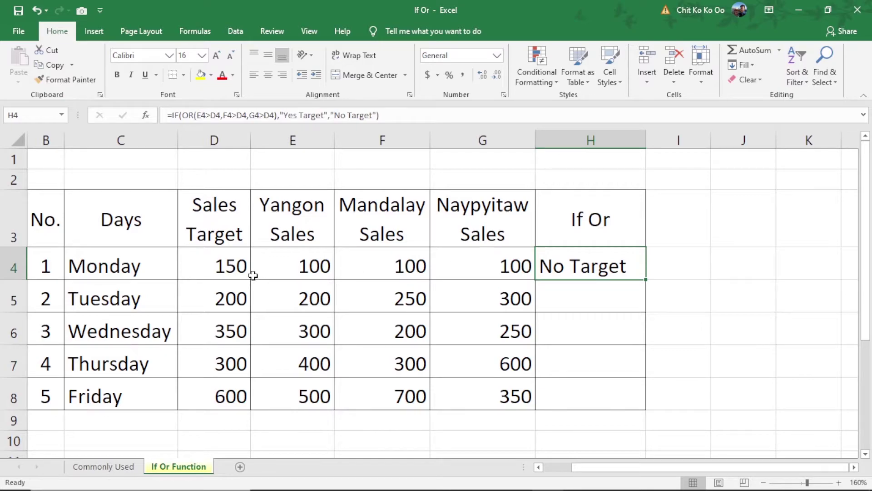
{"action": "left_click", "coordinate": [229, 266]}
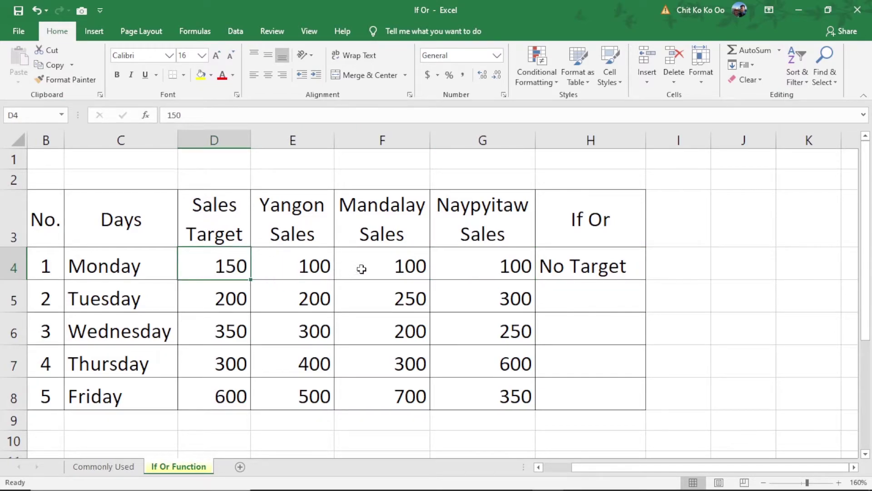
{"action": "left_click", "coordinate": [614, 268]}
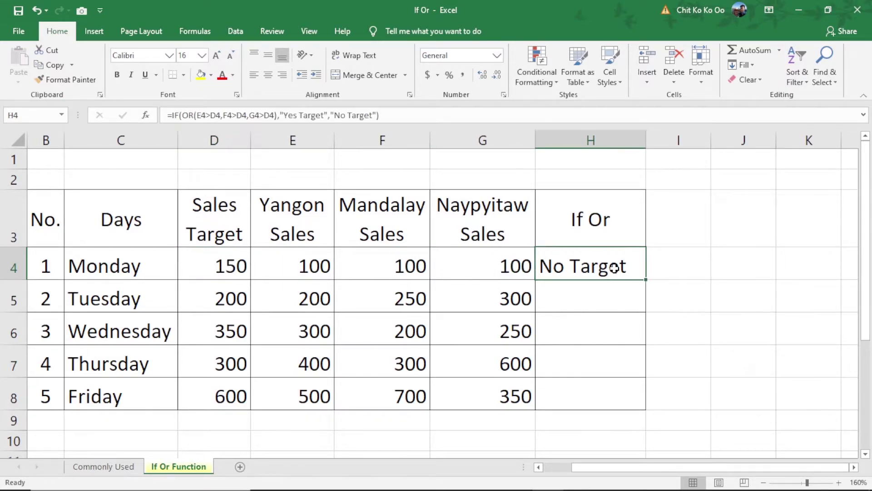
{"action": "left_click_drag", "start_coordinate": [648, 280], "coordinate": [648, 399]}
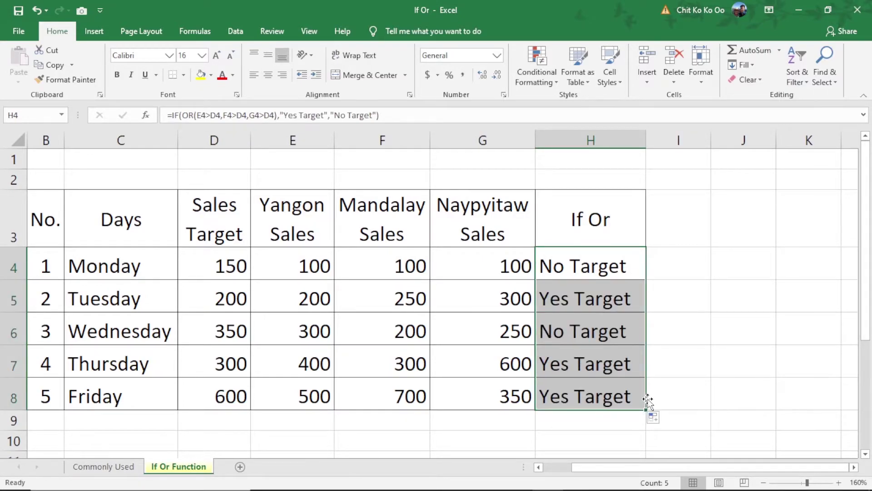
Check the copied formulas in H6–H8 and Tuesday's sales against H5's result.
{"action": "left_click_drag", "start_coordinate": [579, 296], "coordinate": [595, 319]}
{"action": "left_click", "coordinate": [593, 355]}
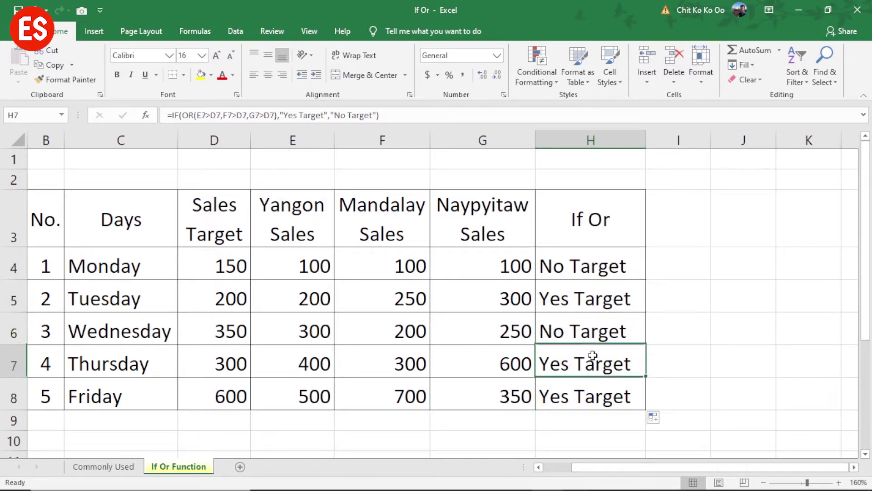
{"action": "left_click", "coordinate": [596, 393]}
{"action": "left_click", "coordinate": [604, 362]}
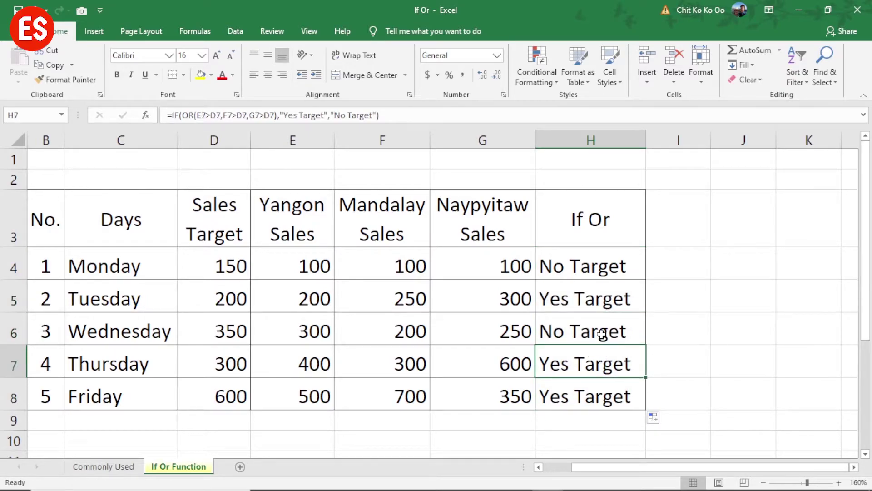
{"action": "left_click", "coordinate": [603, 334]}
{"action": "left_click", "coordinate": [225, 302]}
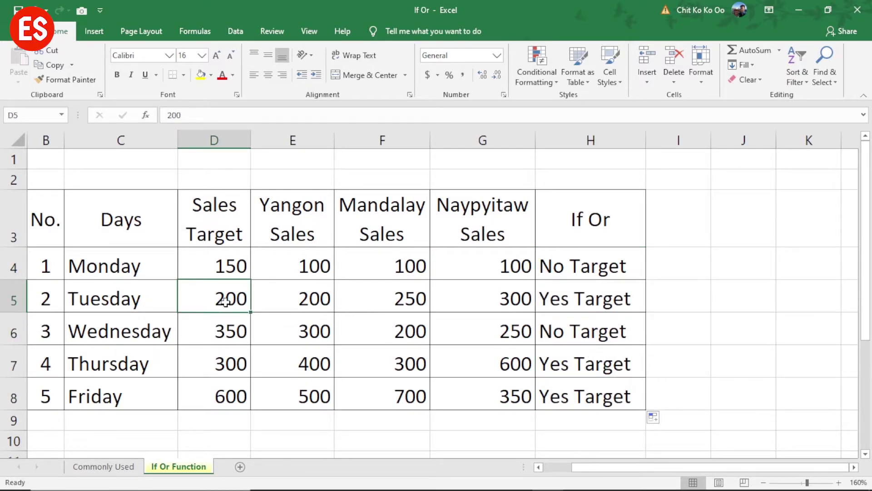
{"action": "left_click", "coordinate": [420, 300]}
{"action": "left_click", "coordinate": [522, 297]}
{"action": "left_click", "coordinate": [597, 298]}
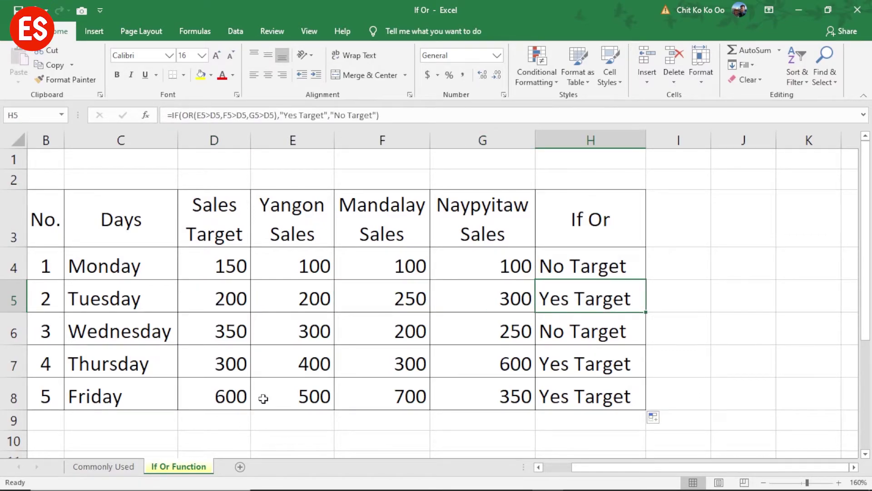
Compare Thursday's and Monday's city sales and targets with their H7 and H4 results.
{"action": "left_click", "coordinate": [241, 377]}
{"action": "left_click", "coordinate": [326, 375]}
{"action": "left_click", "coordinate": [370, 362]}
{"action": "left_click", "coordinate": [510, 362]}
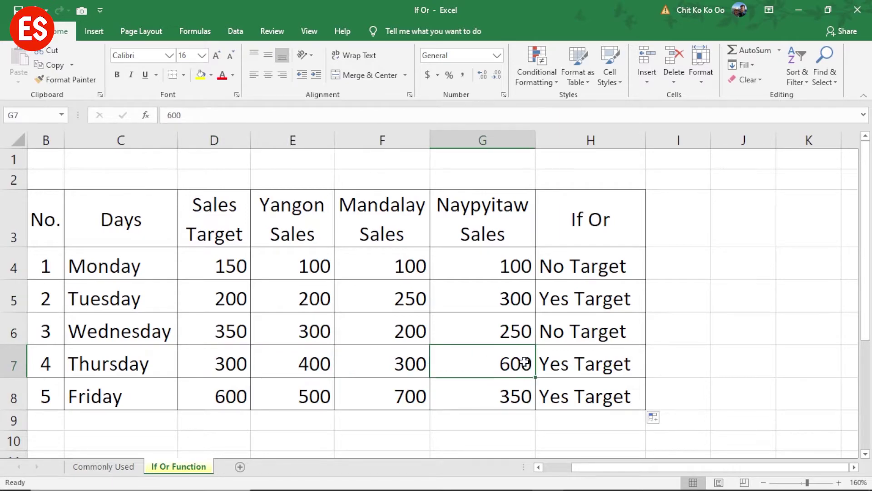
{"action": "left_click", "coordinate": [590, 364]}
{"action": "left_click", "coordinate": [271, 267]}
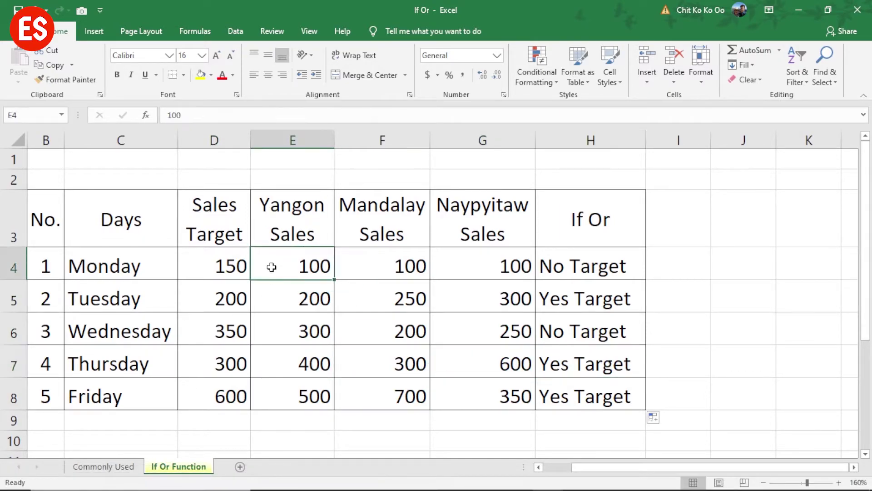
{"action": "left_click", "coordinate": [388, 260]}
{"action": "left_click", "coordinate": [500, 260]}
{"action": "left_click", "coordinate": [608, 274]}
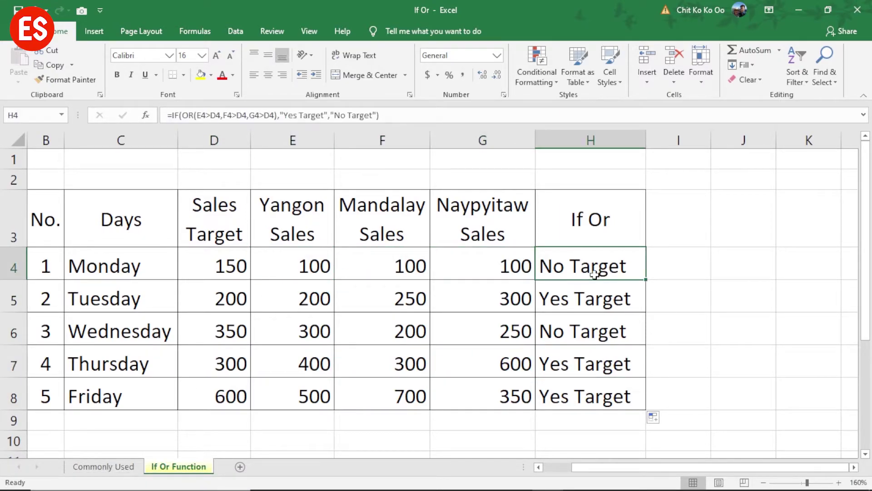
{"action": "left_click", "coordinate": [486, 265]}
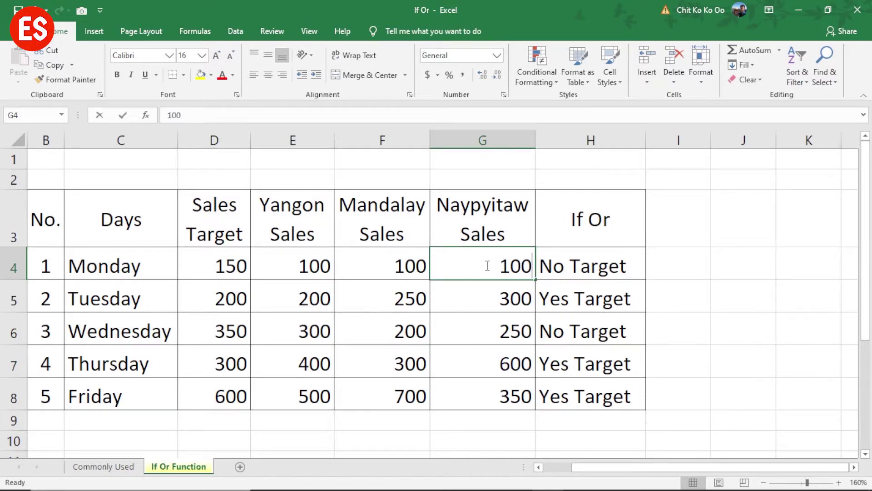
Enter 200 in G4 and compare H4's new result with the target in D4.
{"action": "type", "text": "200"}
{"action": "key", "text": "Return"}
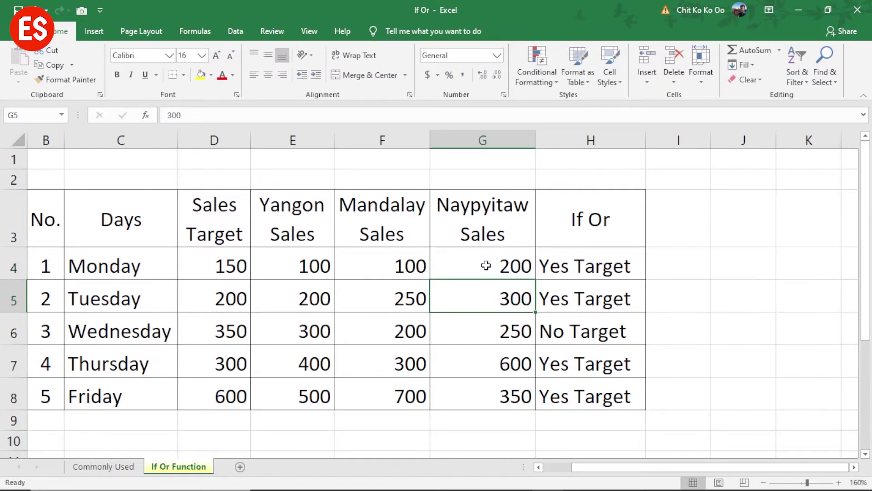
{"action": "left_click", "coordinate": [616, 260]}
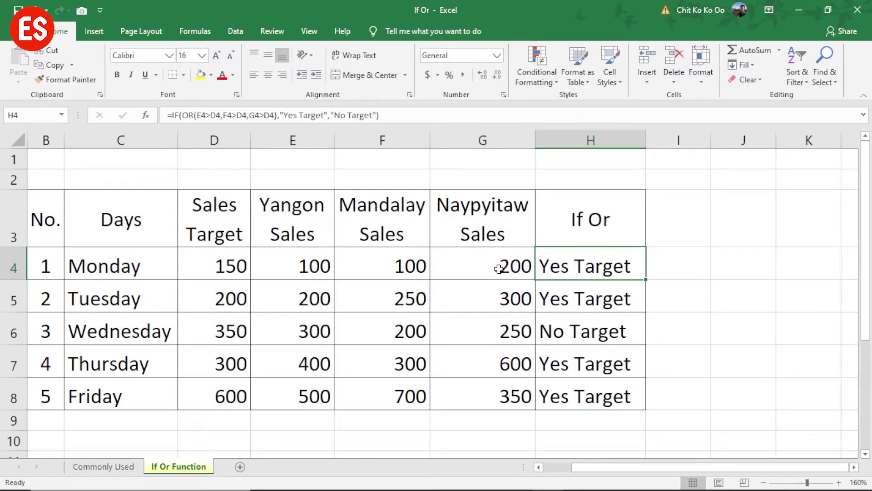
{"action": "left_click", "coordinate": [499, 266]}
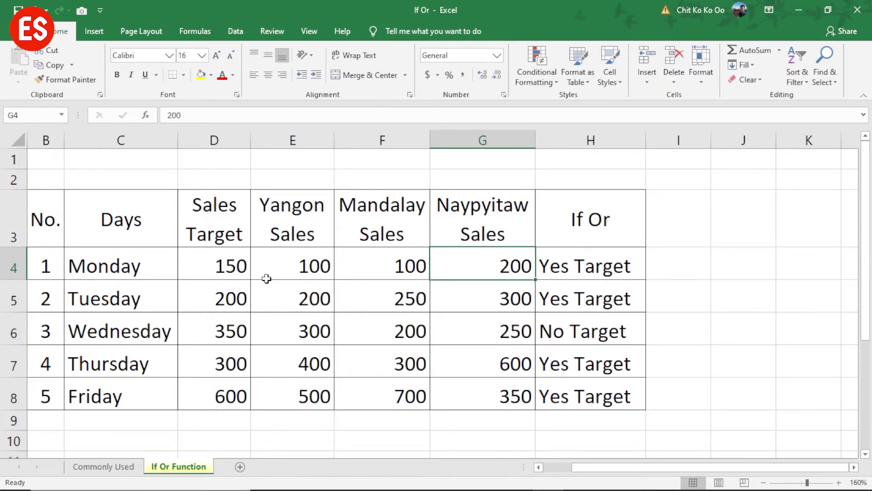
{"action": "left_click", "coordinate": [232, 263]}
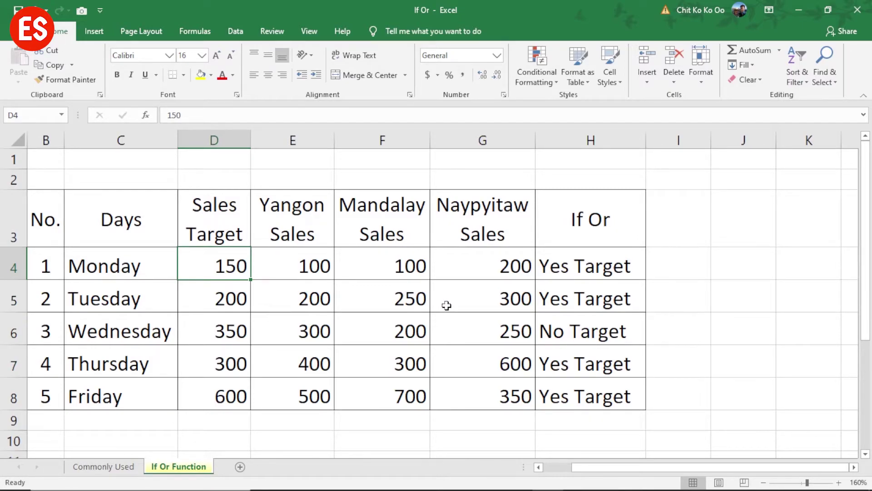
{"action": "left_click", "coordinate": [600, 269]}
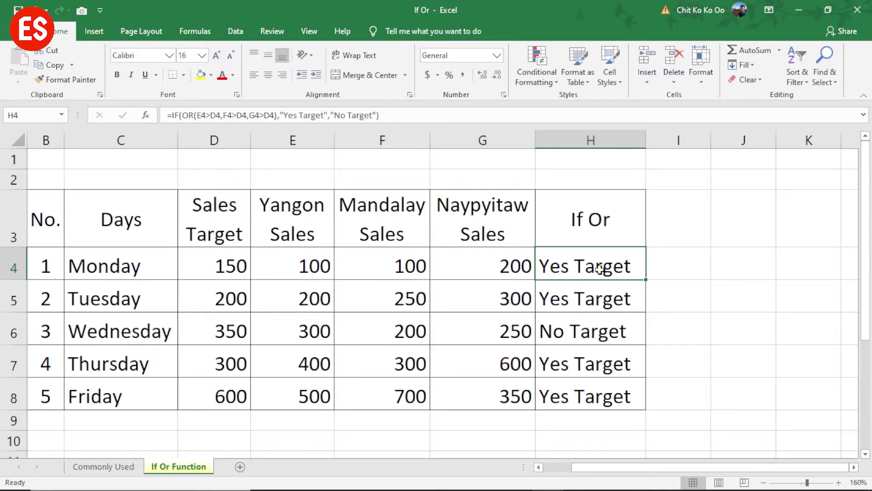
Select H4:H8 to review the recalculated If Or results.
{"action": "left_click_drag", "start_coordinate": [600, 269], "coordinate": [606, 403]}
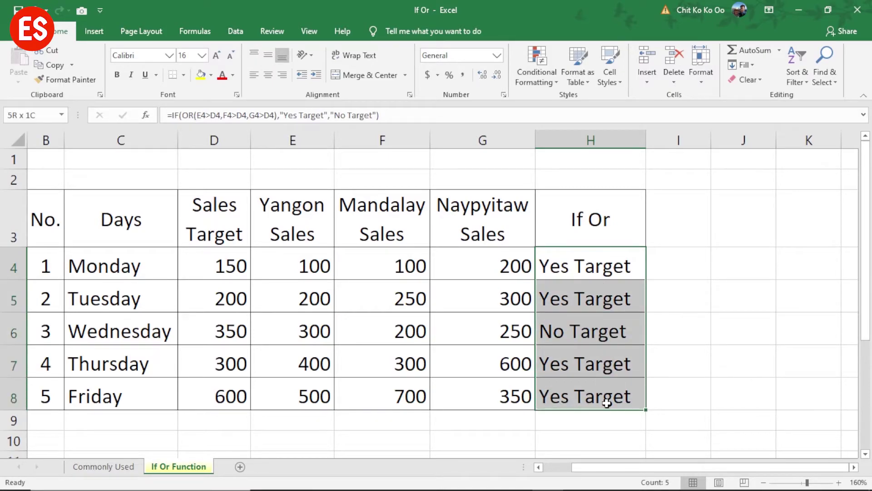
{"action": "left_click", "coordinate": [597, 343]}
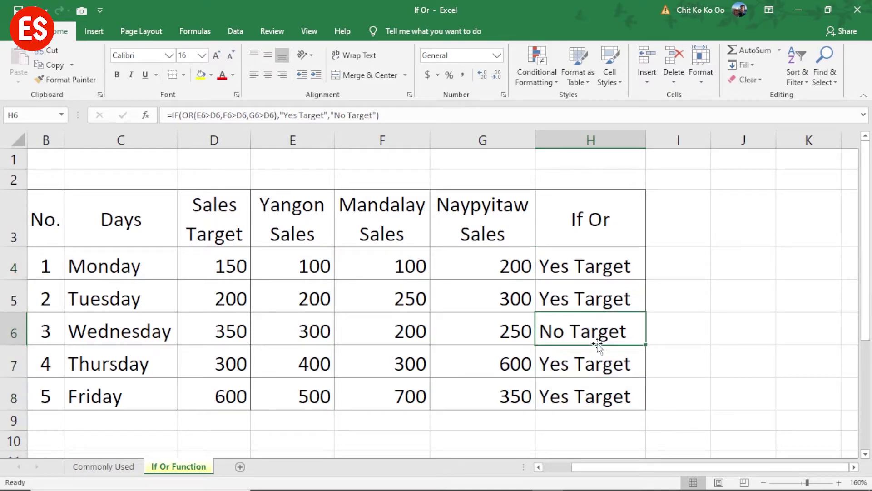
{"action": "left_click", "coordinate": [603, 263]}
{"action": "left_click_drag", "start_coordinate": [581, 267], "coordinate": [586, 402]}
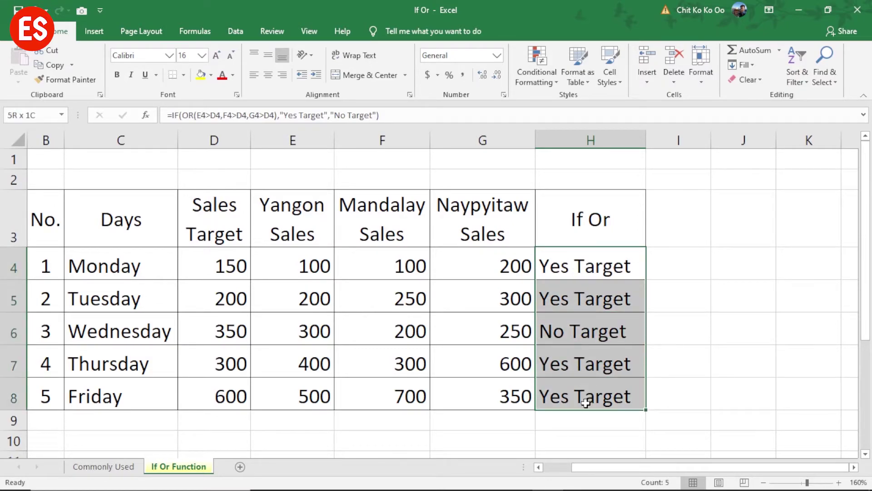
Clear H4:H8 and start H4 with =IF(OR(E4<D4,.
{"action": "key", "text": "Delete"}
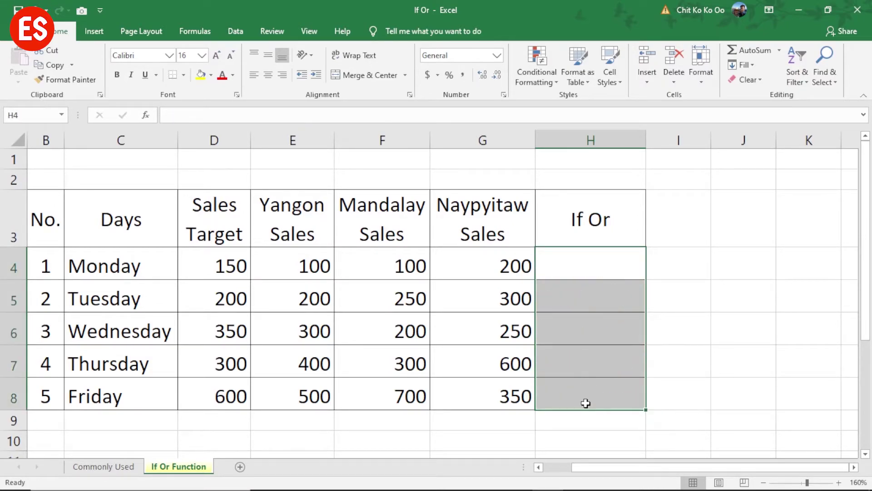
{"action": "left_click", "coordinate": [571, 268]}
{"action": "type", "text": "="}
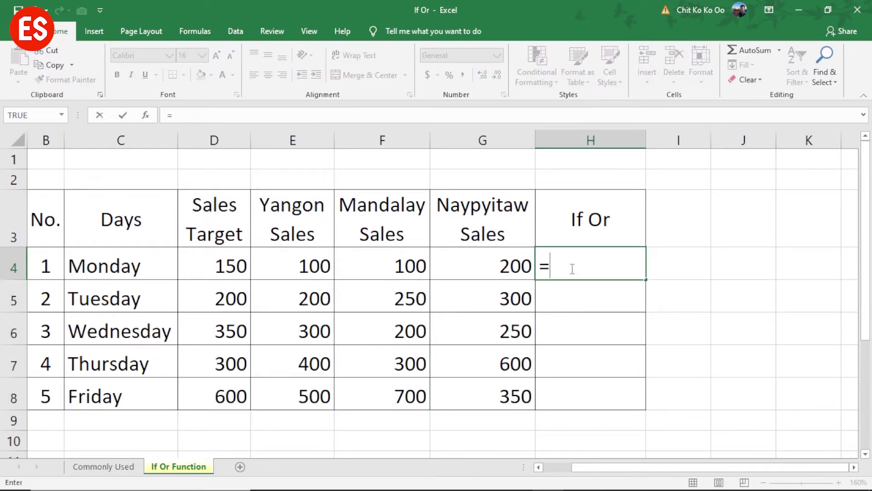
{"action": "type", "text": "if"}
{"action": "key", "text": "Tab"}
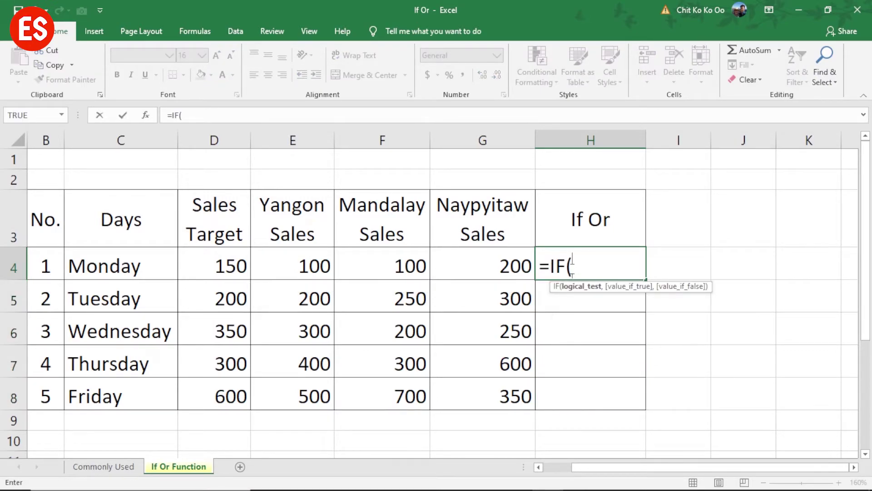
{"action": "type", "text": "or"}
{"action": "key", "text": "Tab"}
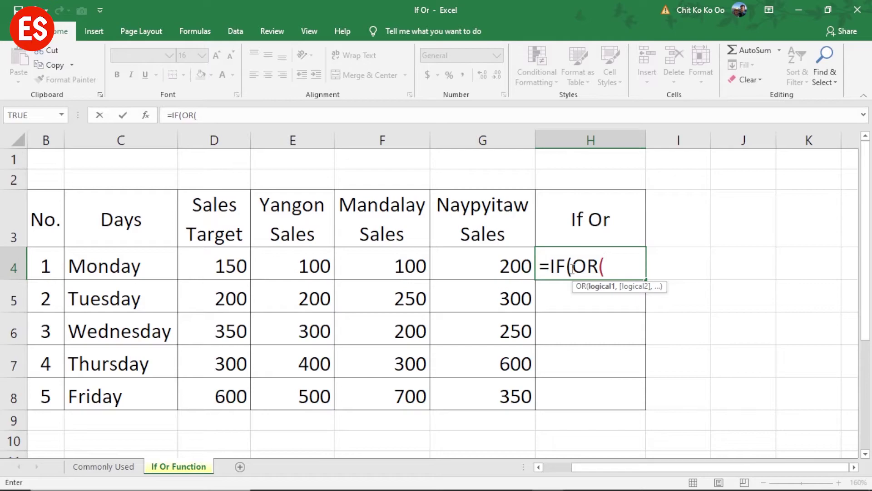
{"action": "left_click", "coordinate": [291, 272]}
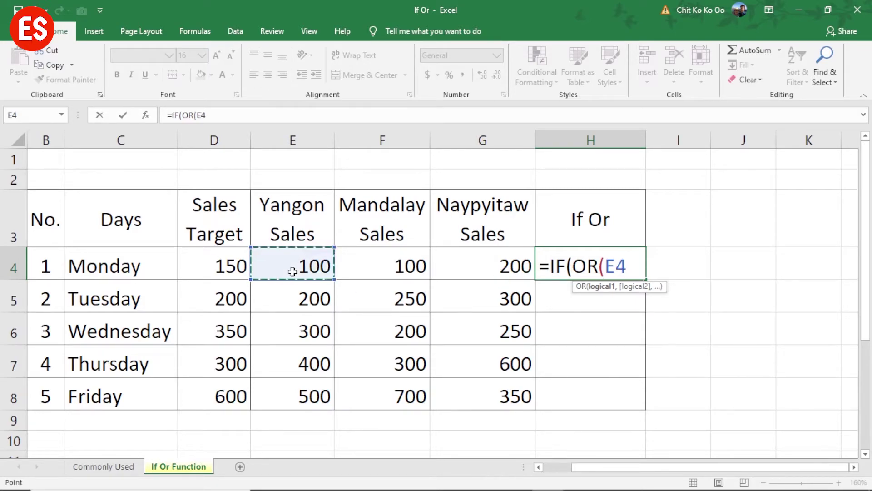
{"action": "type", "text": "<"}
{"action": "left_click", "coordinate": [226, 277]}
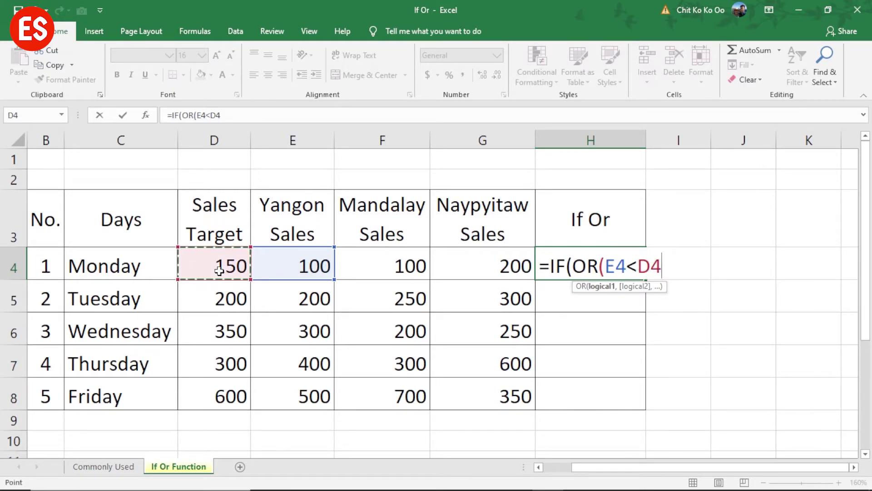
{"action": "type", "text": ","}
Add F4<D4<G4<D4 to the condition and close the OR bracket.
{"action": "left_click", "coordinate": [383, 271]}
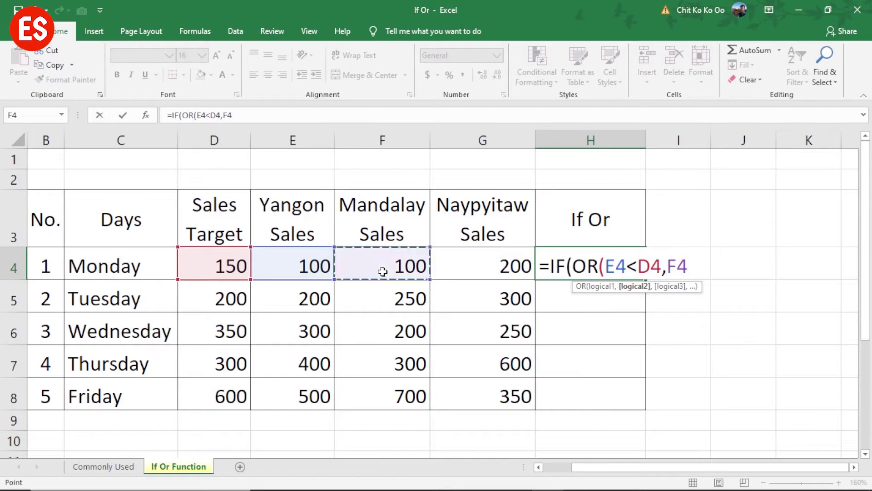
{"action": "type", "text": "<"}
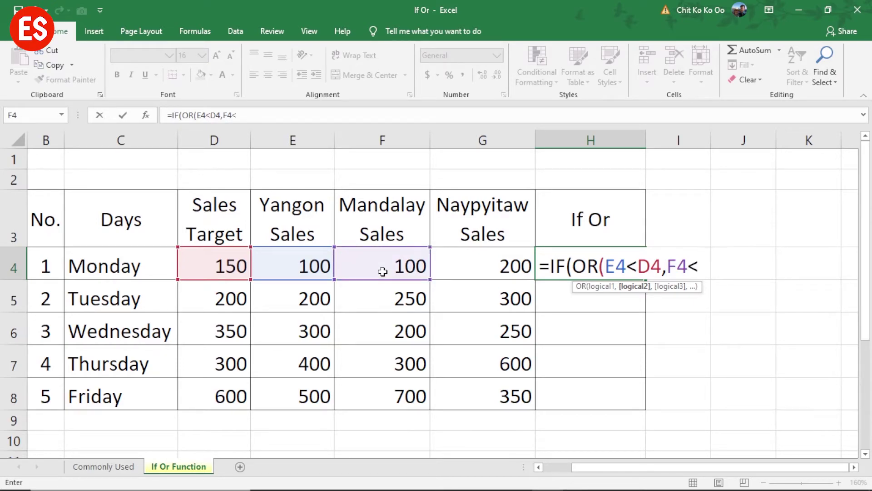
{"action": "left_click", "coordinate": [218, 264]}
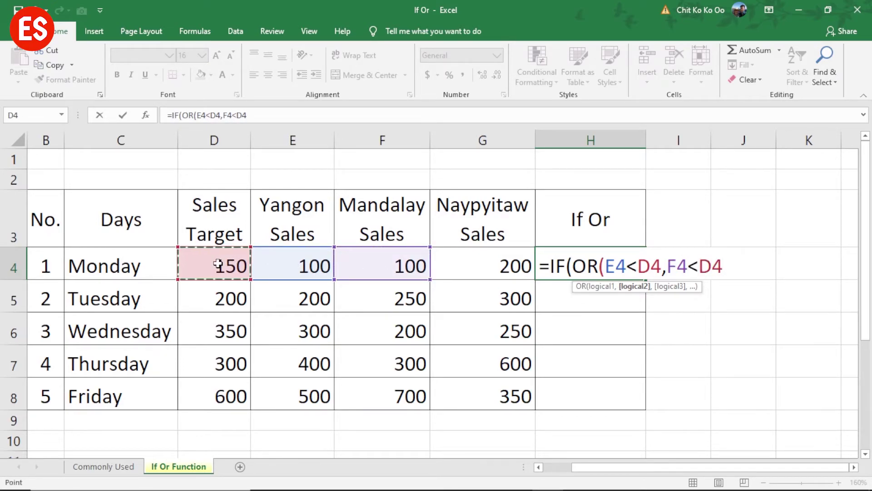
{"action": "type", "text": "<"}
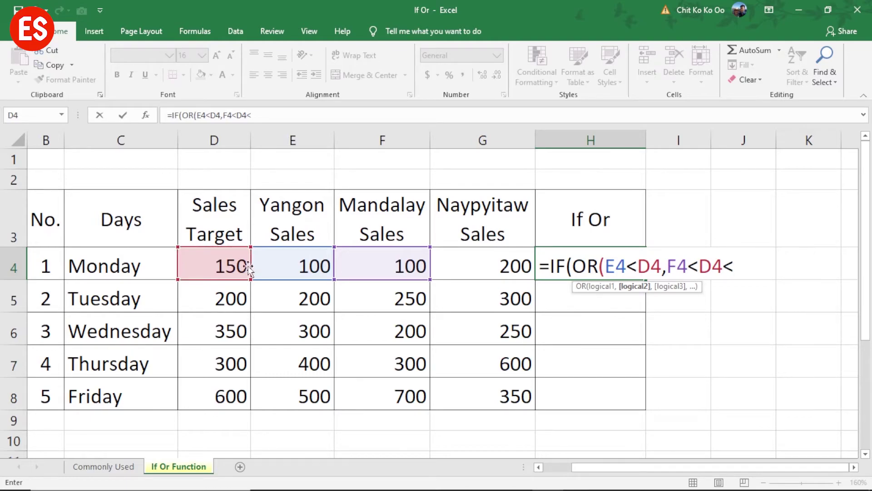
{"action": "left_click", "coordinate": [465, 263]}
{"action": "type", "text": "<"}
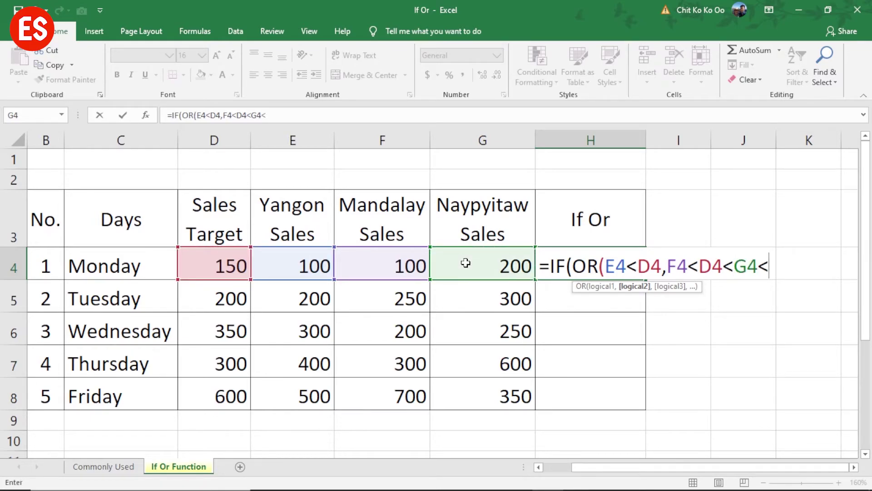
{"action": "left_click", "coordinate": [222, 255]}
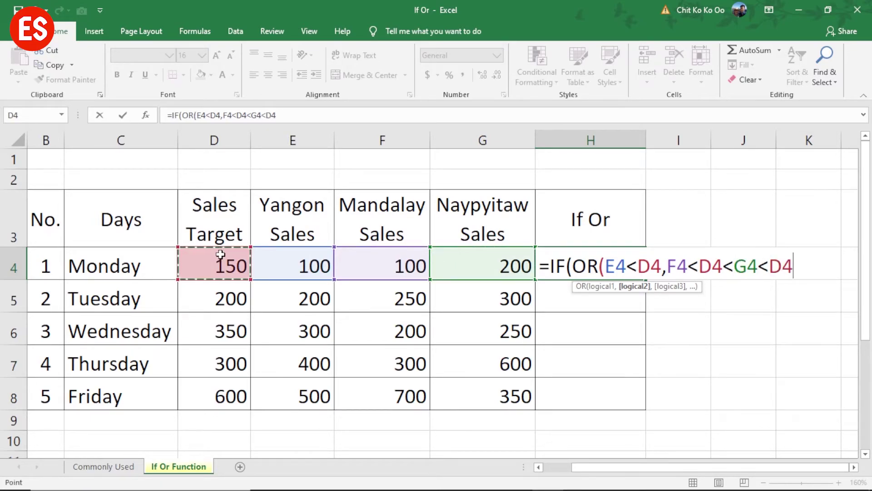
{"action": "type", "text": ")"}
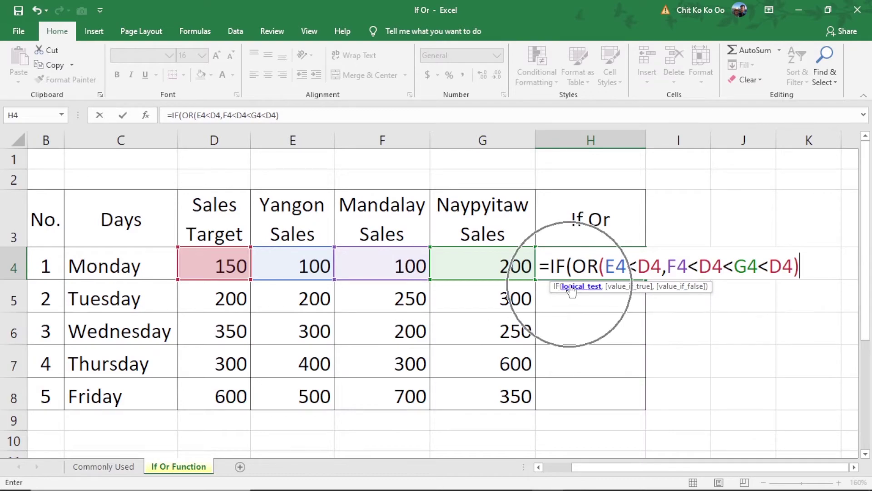
Add the results "No Target","Yes Target" and close the H4 formula.
{"action": "type", "text": ","}
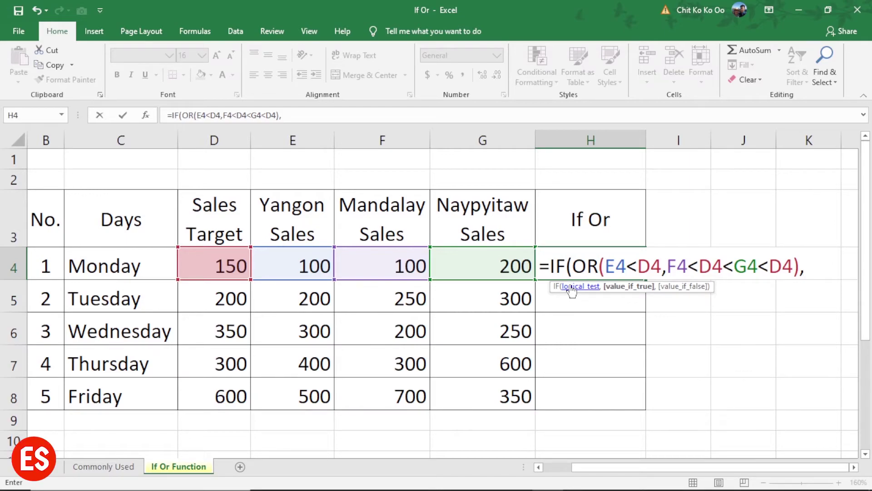
{"action": "type", "text": "\""}
{"action": "type", "text": "No Ta"}
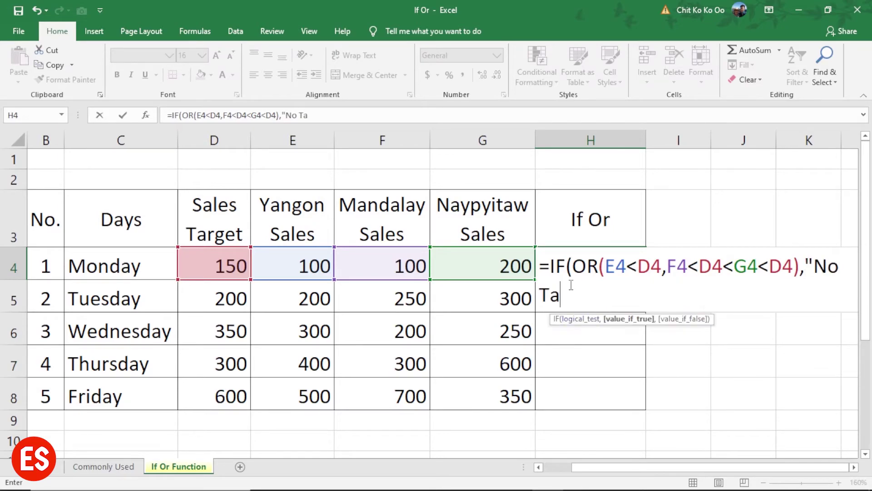
{"action": "type", "text": "rget\""}
{"action": "type", "text": ",\""}
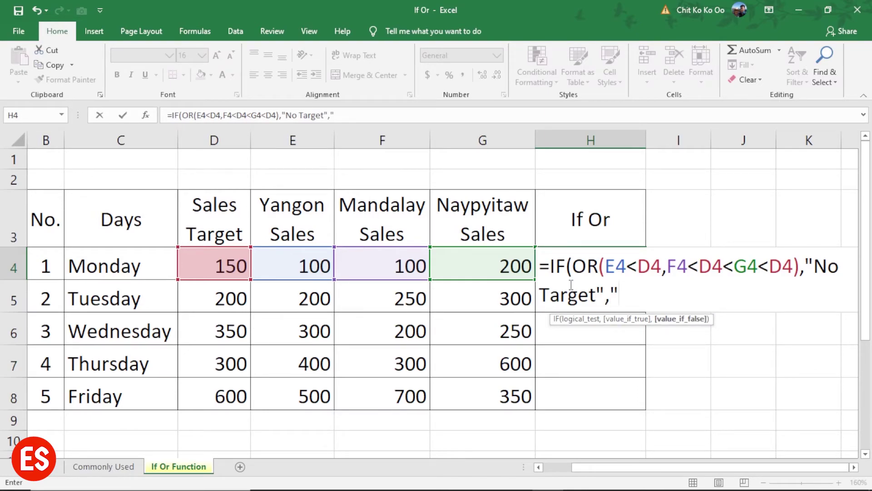
{"action": "type", "text": "Yes Ta"}
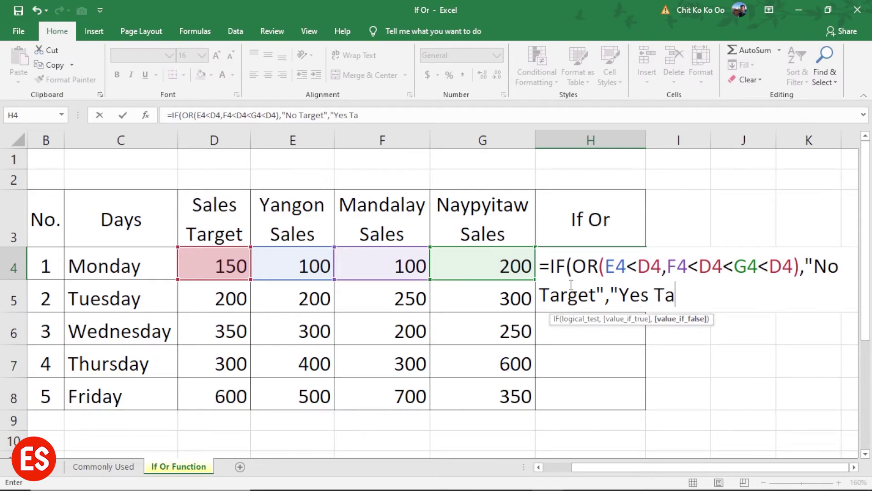
{"action": "type", "text": "rget\""}
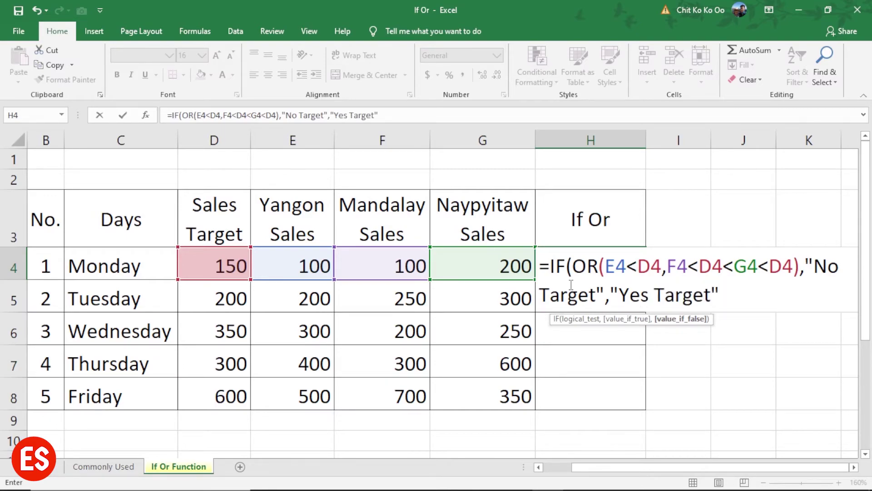
{"action": "type", "text": ")"}
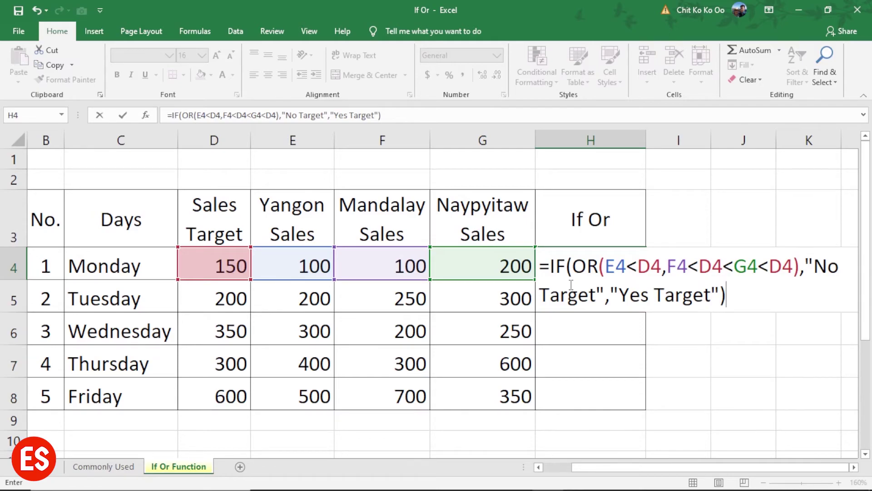
Enter the less-than formula in H4 and fill it down to H8.
{"action": "key", "text": "Return"}
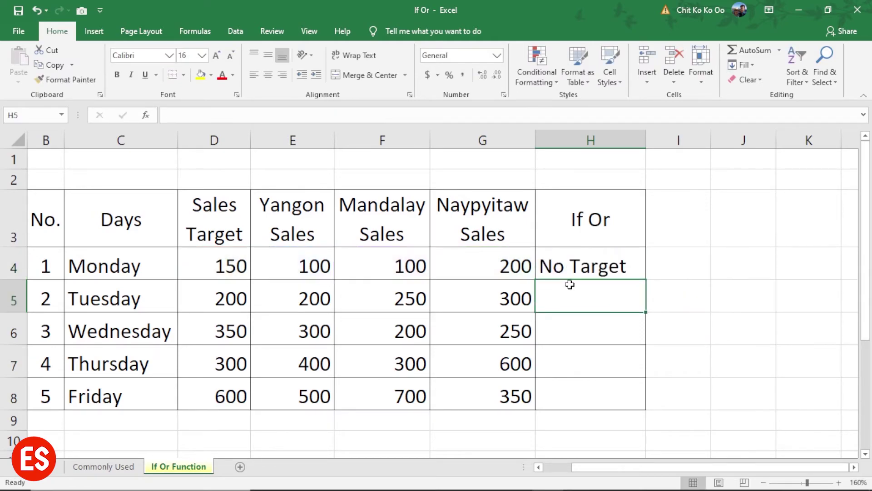
{"action": "left_click", "coordinate": [590, 267]}
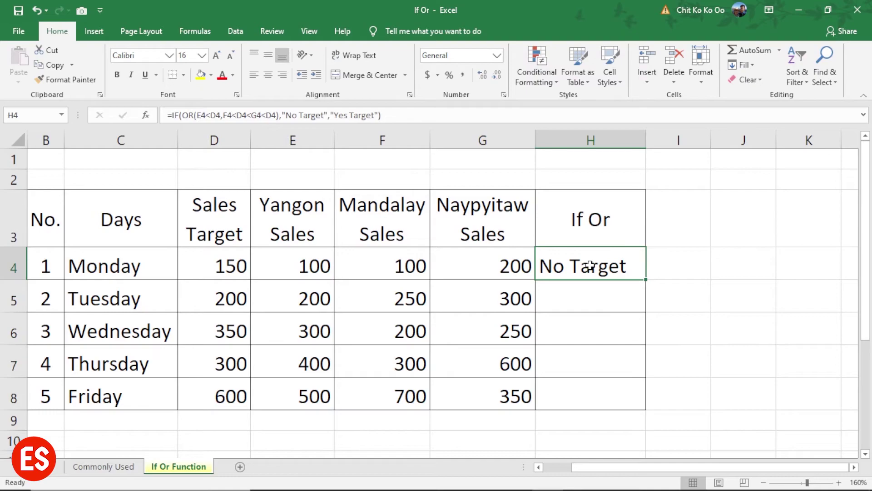
{"action": "left_click_drag", "start_coordinate": [646, 280], "coordinate": [639, 404]}
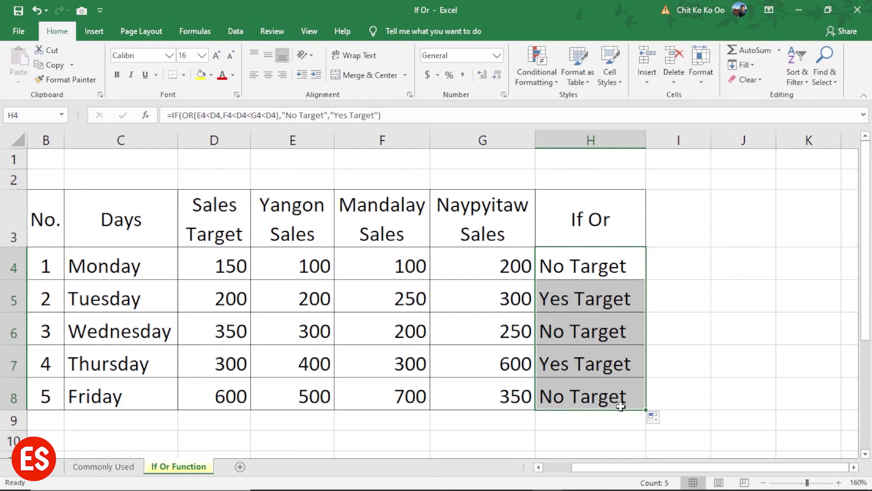
{"action": "left_click", "coordinate": [475, 391]}
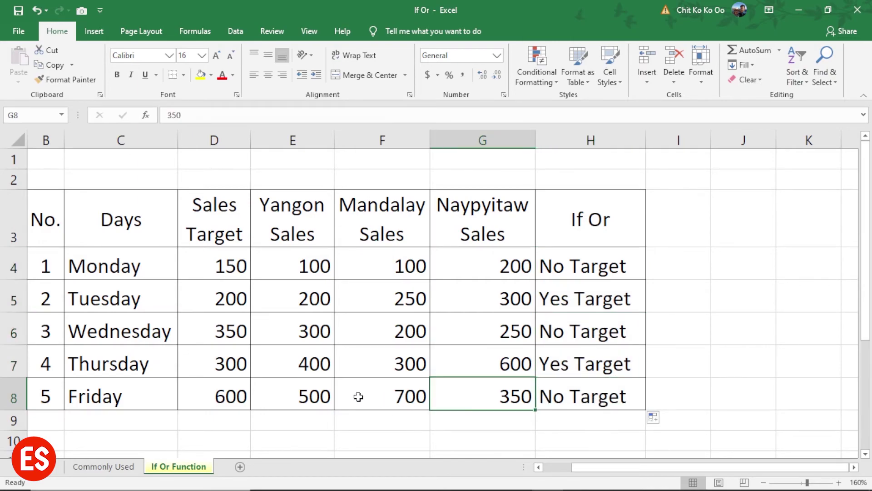
Check Friday's and Thursday's sales against H8 and H7, then go to the Commonly Used sheet.
{"action": "left_click", "coordinate": [284, 391]}
{"action": "left_click", "coordinate": [455, 385]}
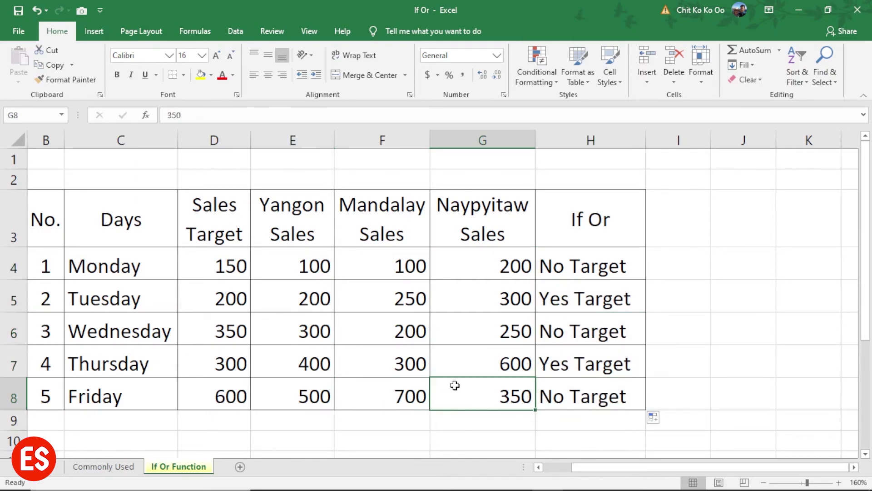
{"action": "left_click", "coordinate": [607, 395]}
{"action": "left_click", "coordinate": [471, 401]}
{"action": "left_click_drag", "start_coordinate": [303, 369], "coordinate": [522, 367]}
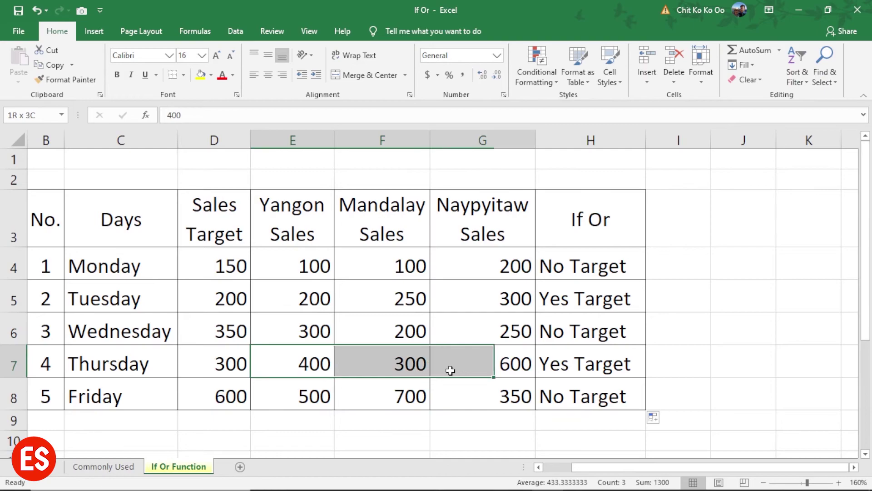
{"action": "left_click", "coordinate": [604, 361]}
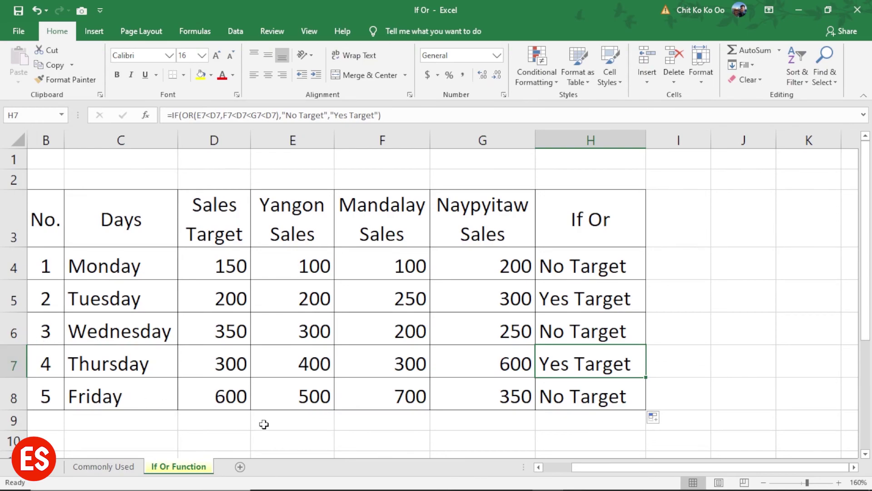
{"action": "left_click", "coordinate": [123, 468]}
{"action": "left_click", "coordinate": [386, 343]}
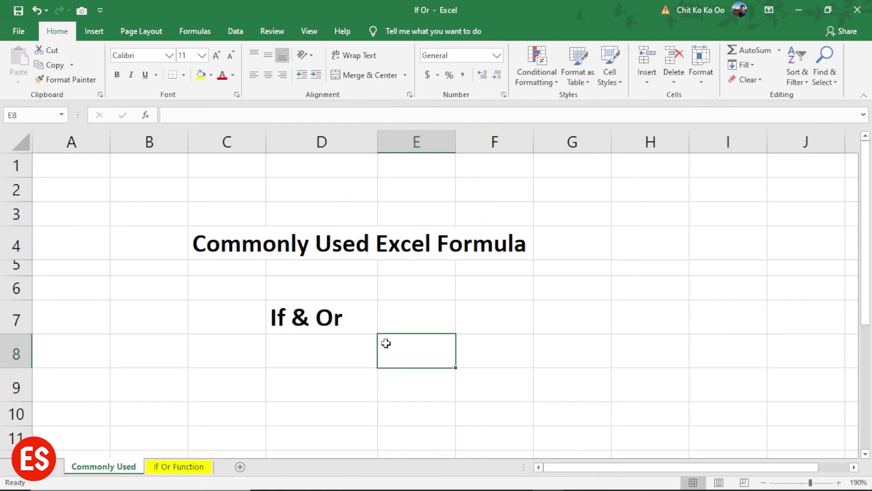
{"action": "left_click", "coordinate": [454, 299]}
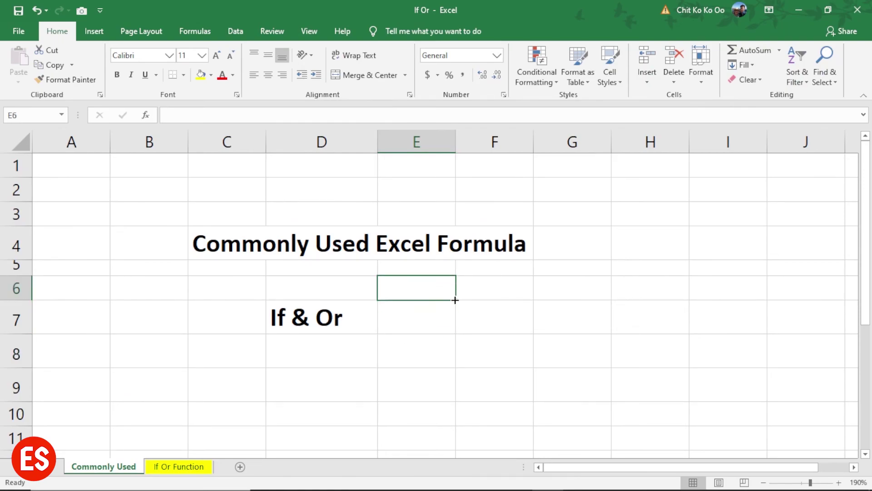